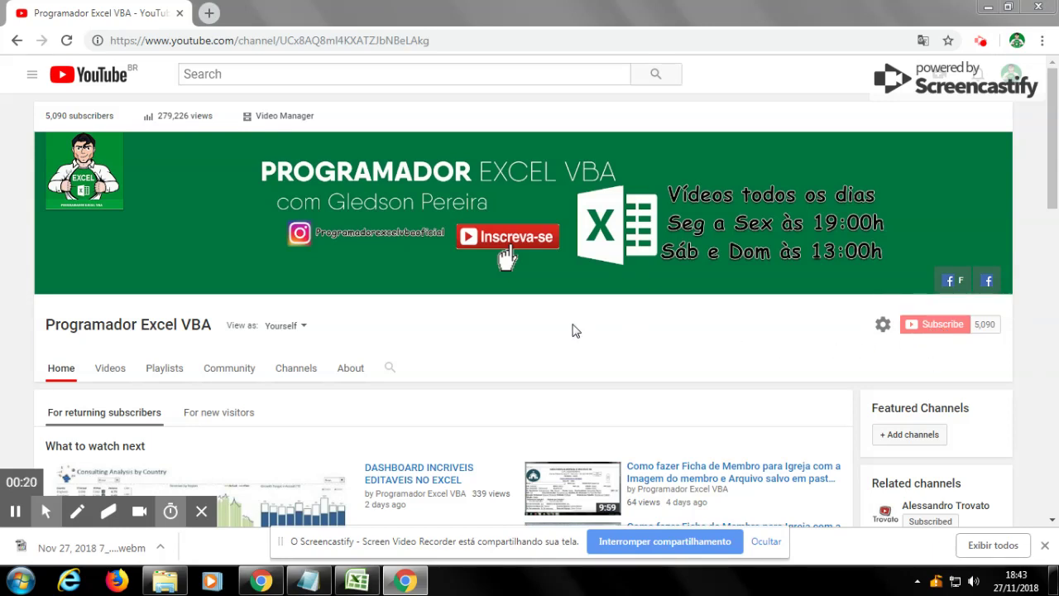
Scroll the YouTube channel page, then switch to the Cadastro ORIGINAL 2018 Aulas Youtube workbook in Excel
scroll(579, 331, down, 2)
scroll(405, 349, down, 1)
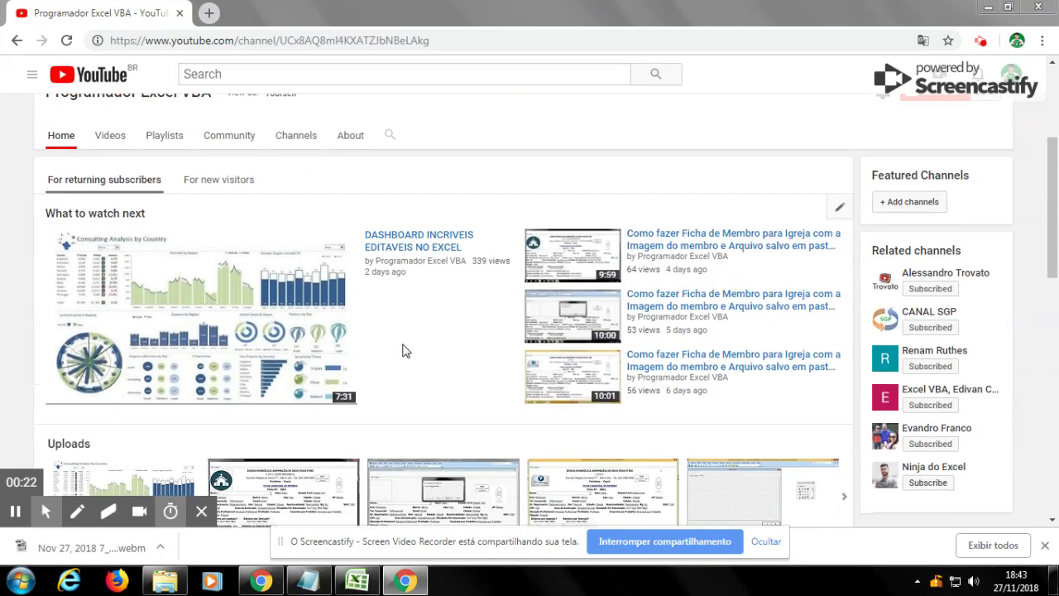
scroll(406, 349, down, 2)
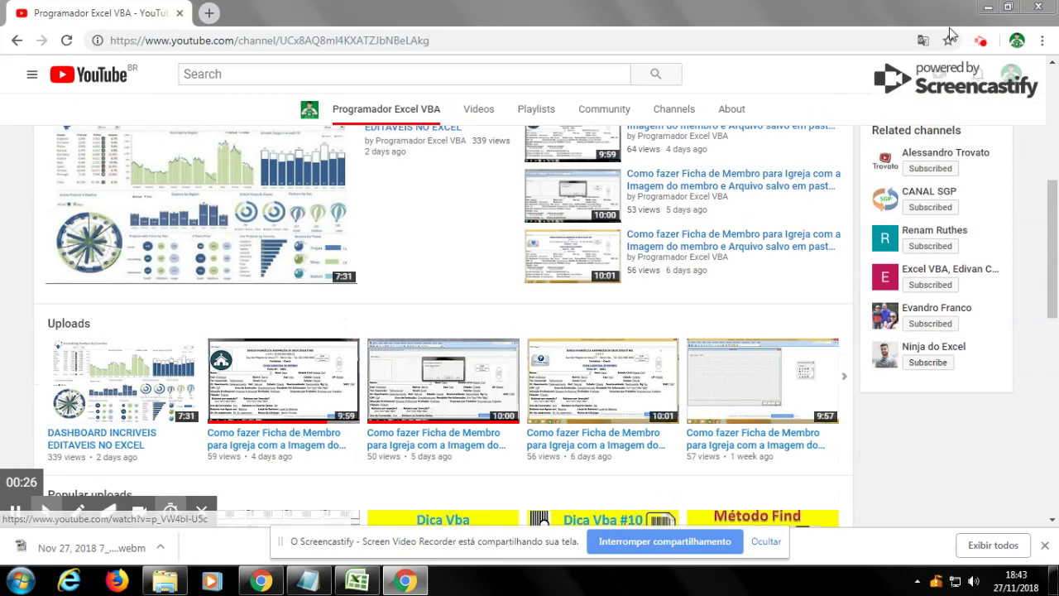
click(357, 581)
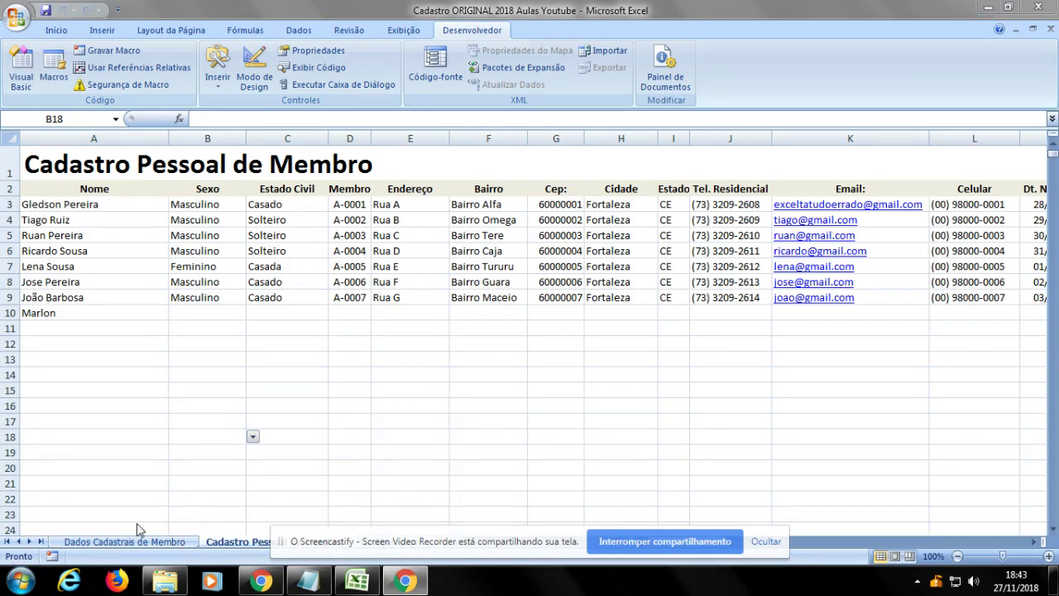
Preview the member form, then clear the logo name in Configurações cell B2
click(182, 544)
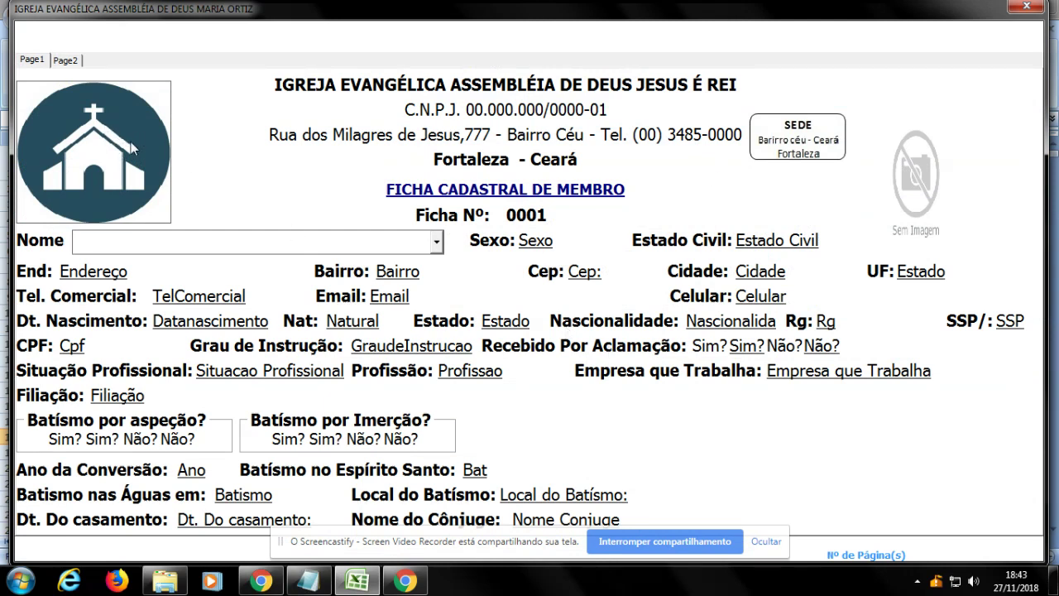
click(1031, 6)
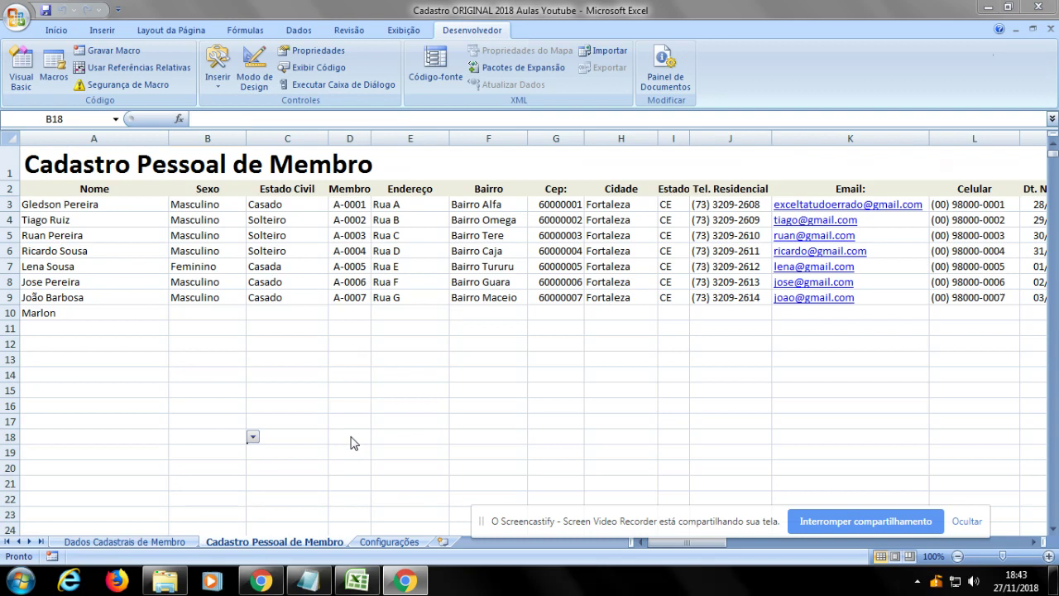
click(403, 545)
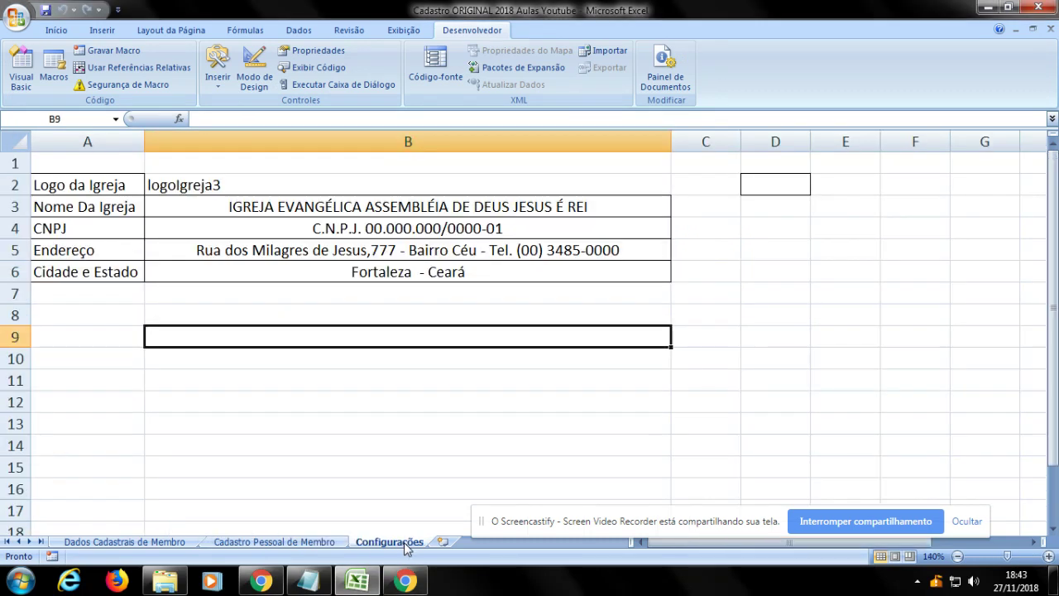
click(248, 181)
key(Delete)
click(286, 357)
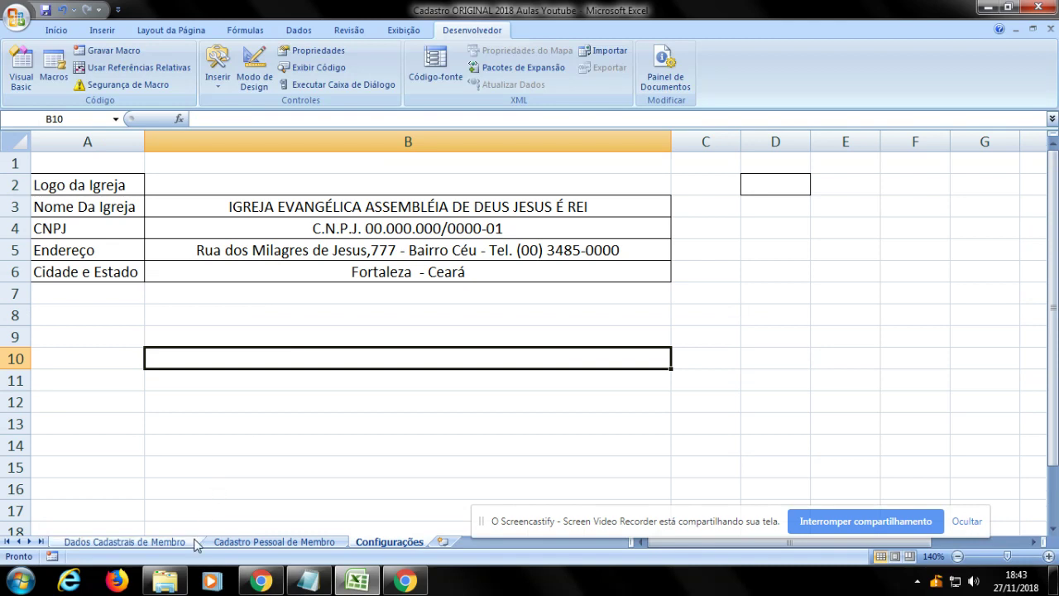
Reopen the member form to see the placeholder logo, then reselect the empty B2
click(124, 542)
click(593, 224)
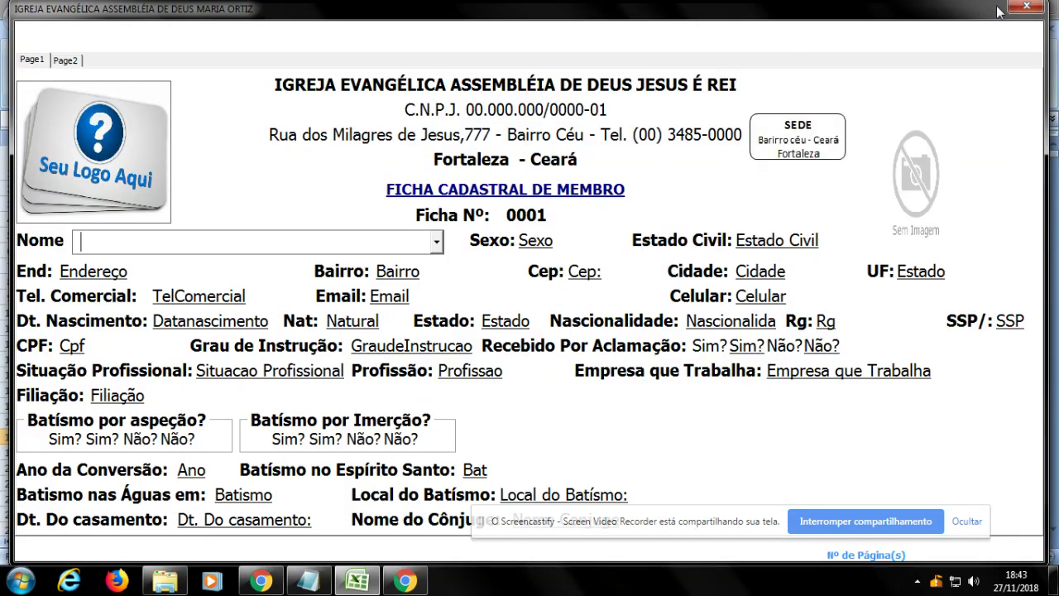
click(1026, 6)
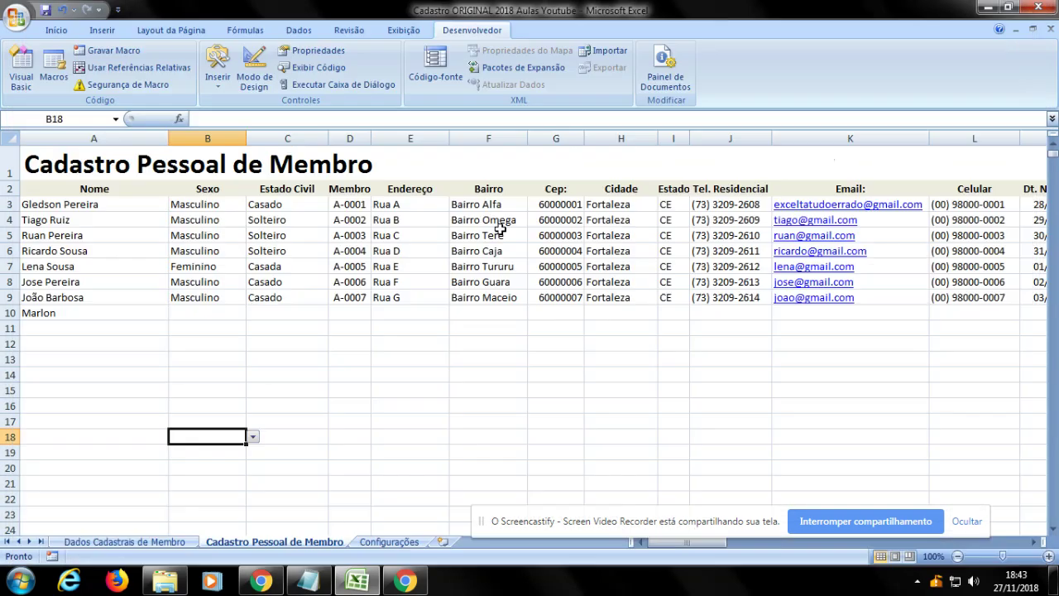
click(392, 542)
click(285, 182)
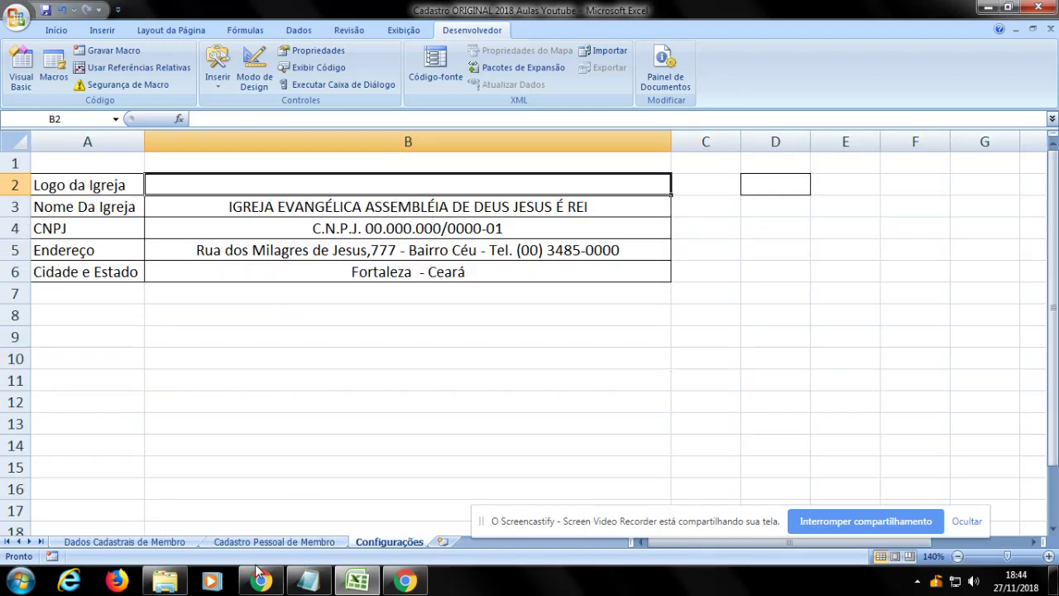
Copy the logoIgreja3 file name from the Logo folder in Explorer and return to Excel
click(165, 581)
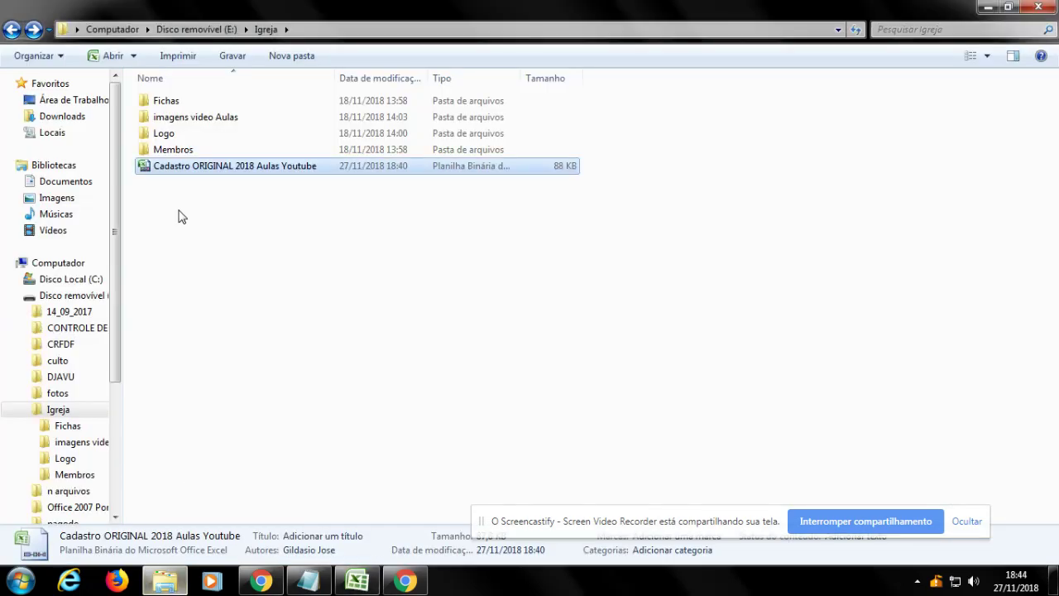
double_click(175, 137)
right_click(372, 101)
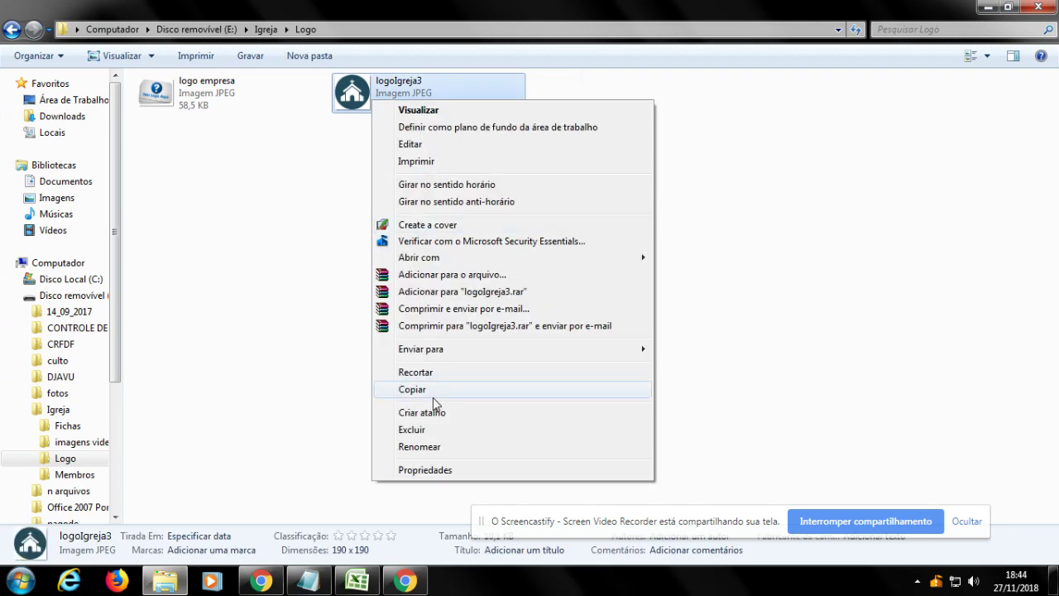
click(432, 445)
key(Escape)
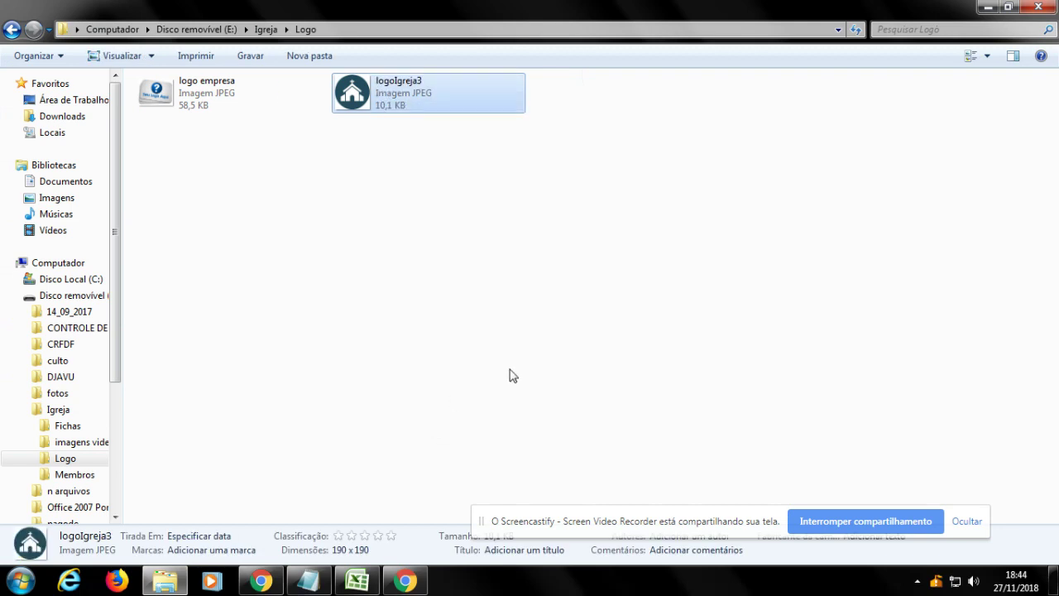
click(510, 375)
click(987, 7)
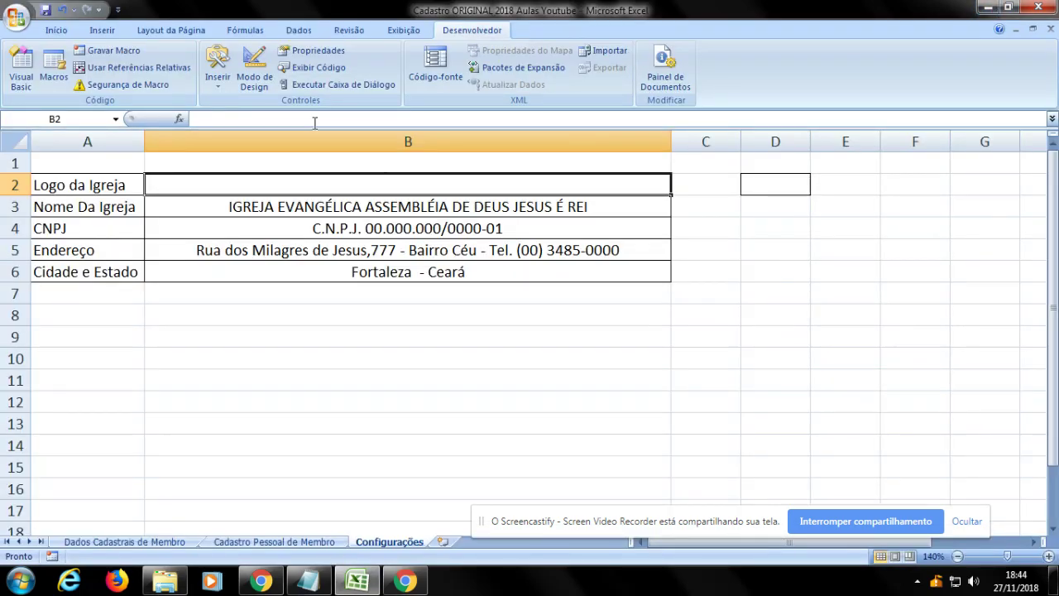
Paste logoIgreja3 into B2 and check that the member form shows the church logo
text(logoIgreja3)
click(345, 374)
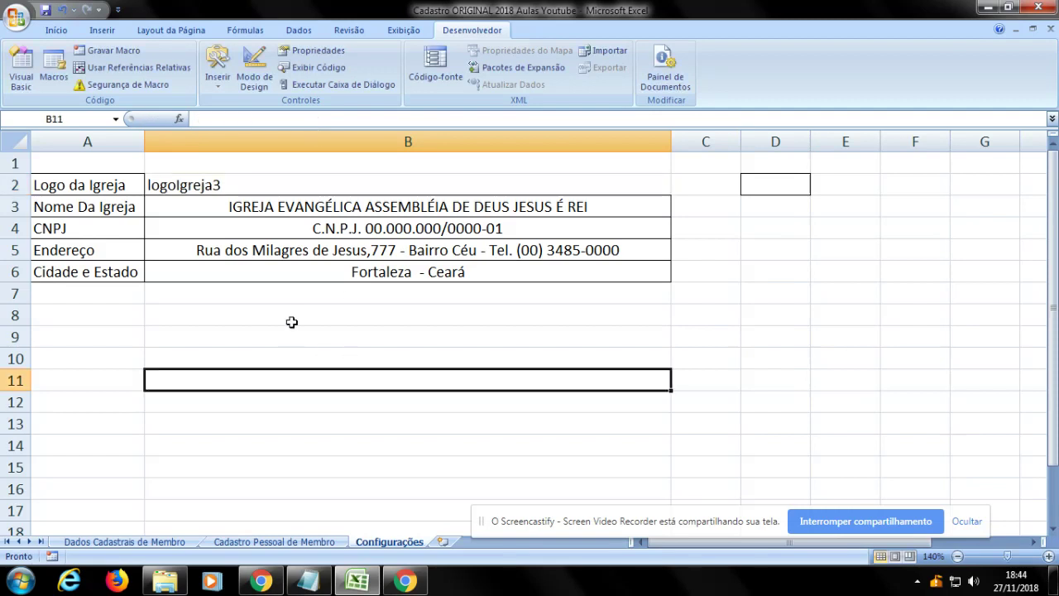
click(231, 185)
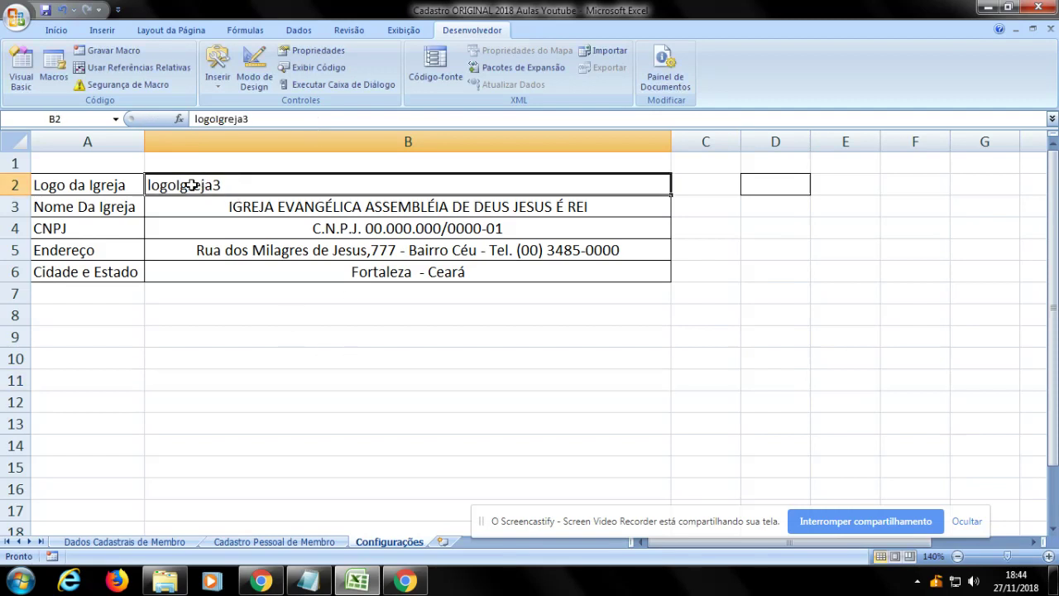
click(182, 543)
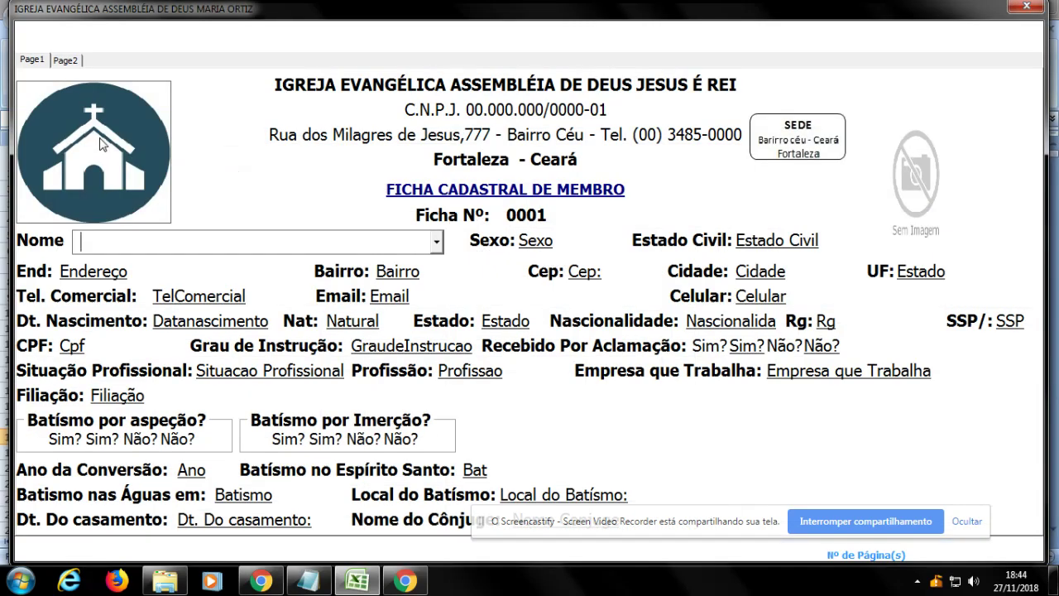
click(1025, 7)
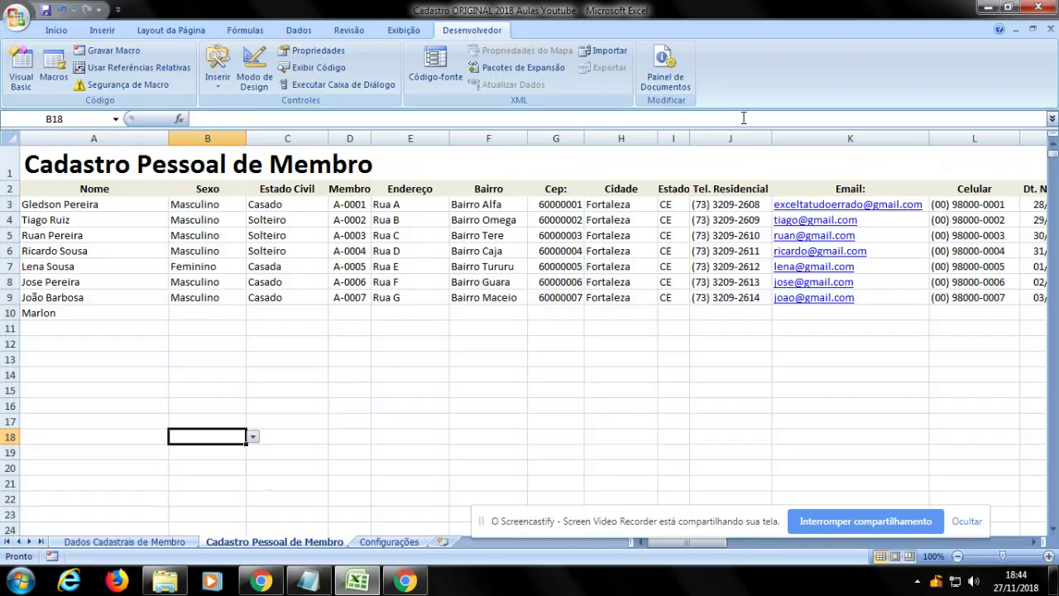
click(380, 542)
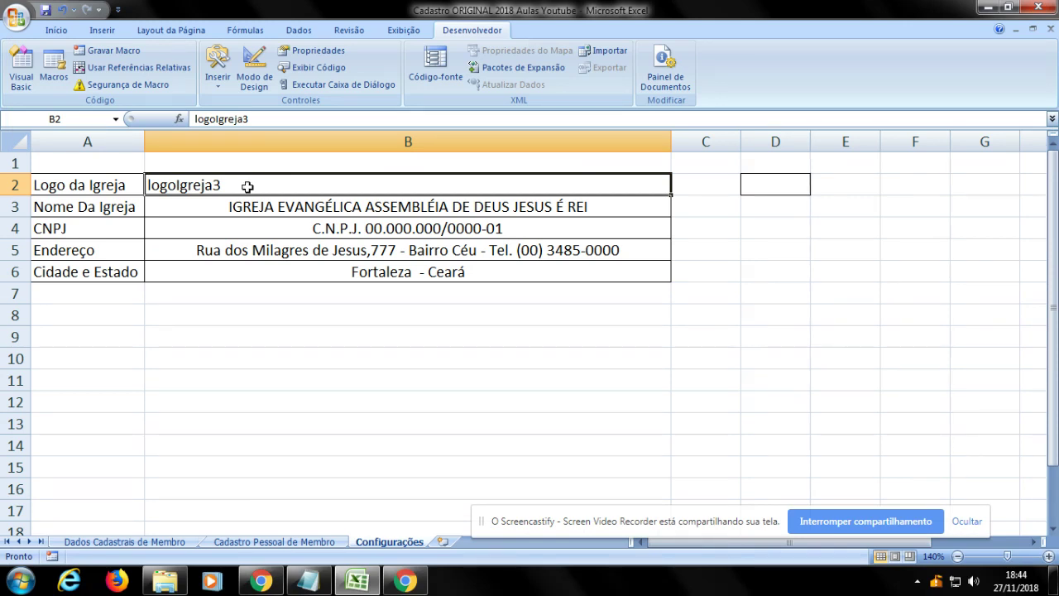
Copy the logo empresa file name from the Logo folder and select B2's text in the formula bar
click(164, 581)
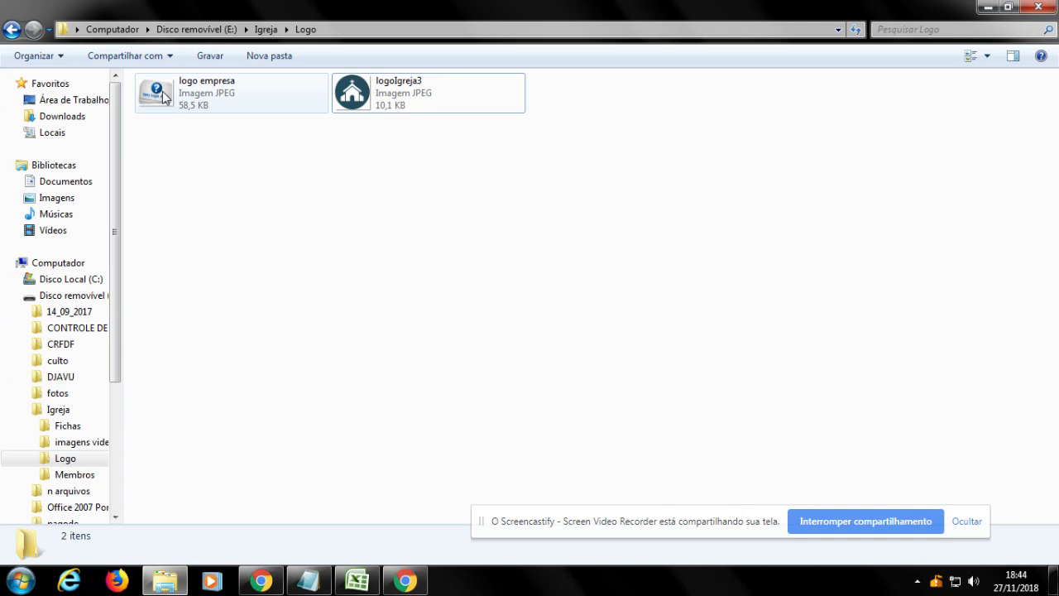
right_click(163, 96)
click(232, 441)
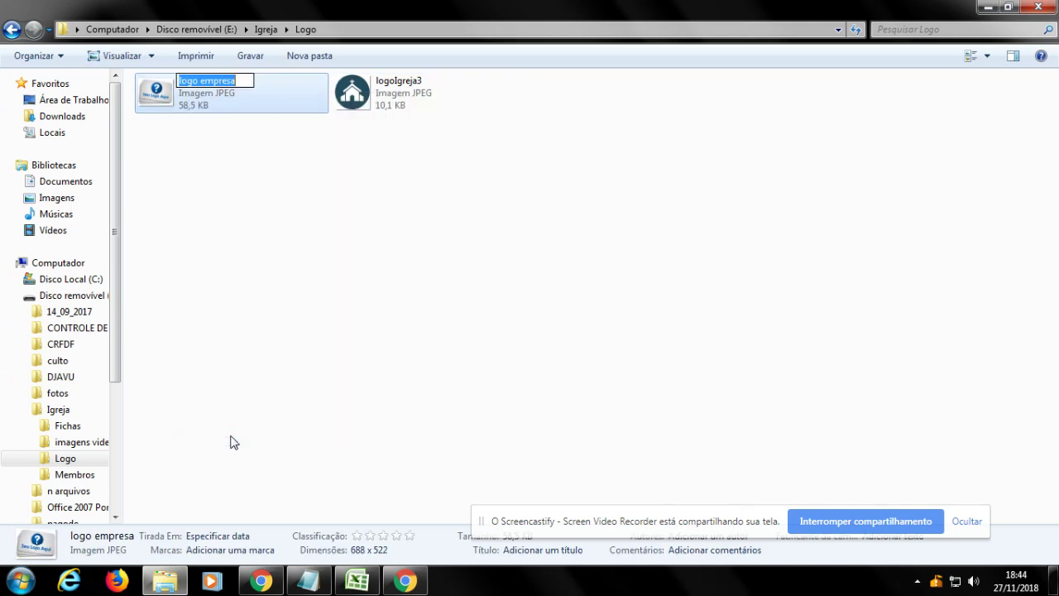
click(397, 308)
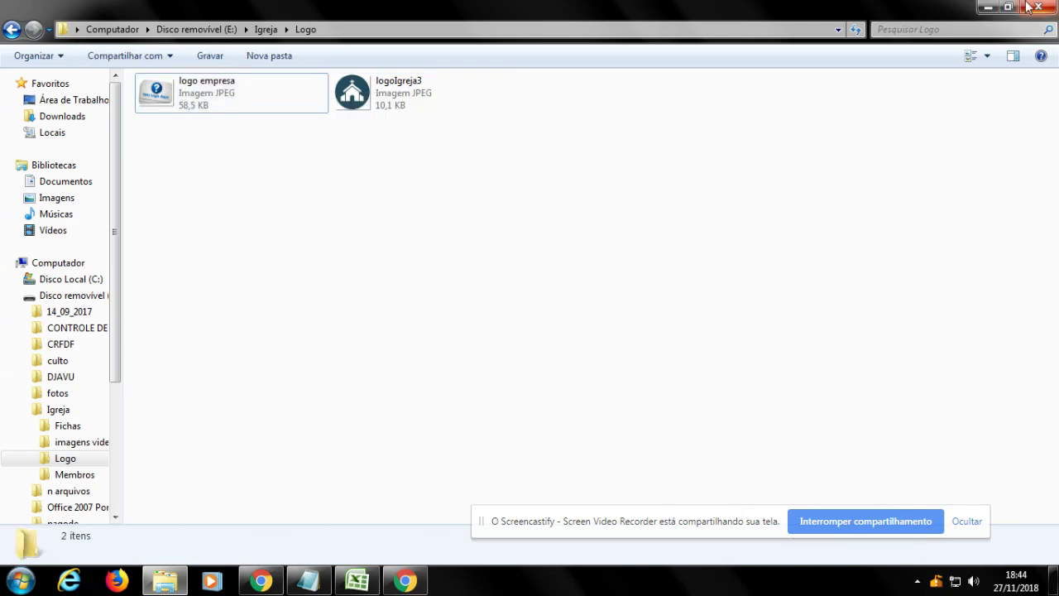
click(996, 7)
drag(248, 119, 177, 118)
Replace B2's logo name with logo empresa and preview the member form
text(logo empresa)
click(251, 340)
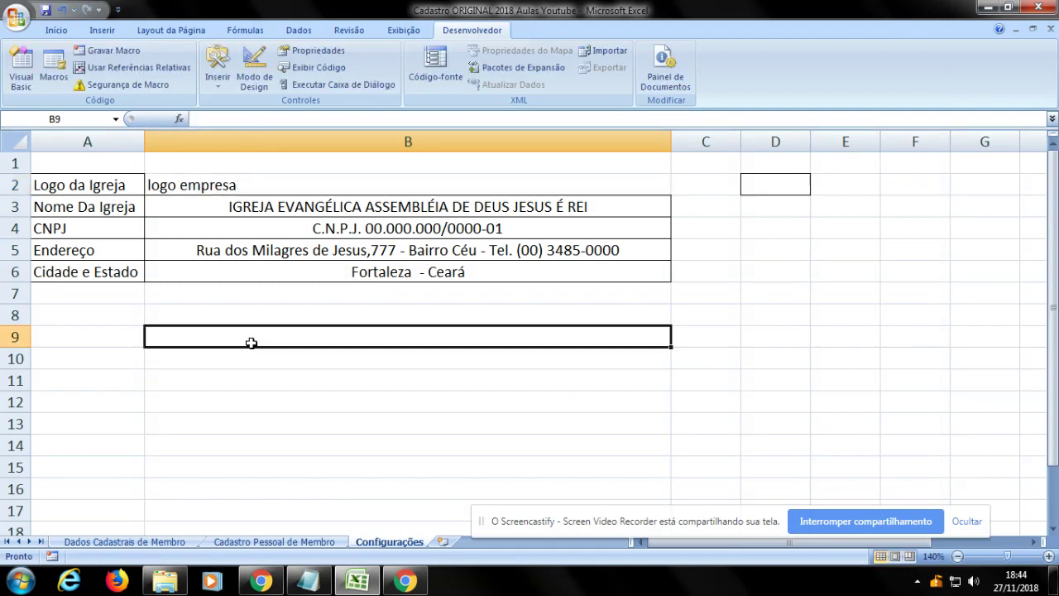
click(137, 538)
click(591, 209)
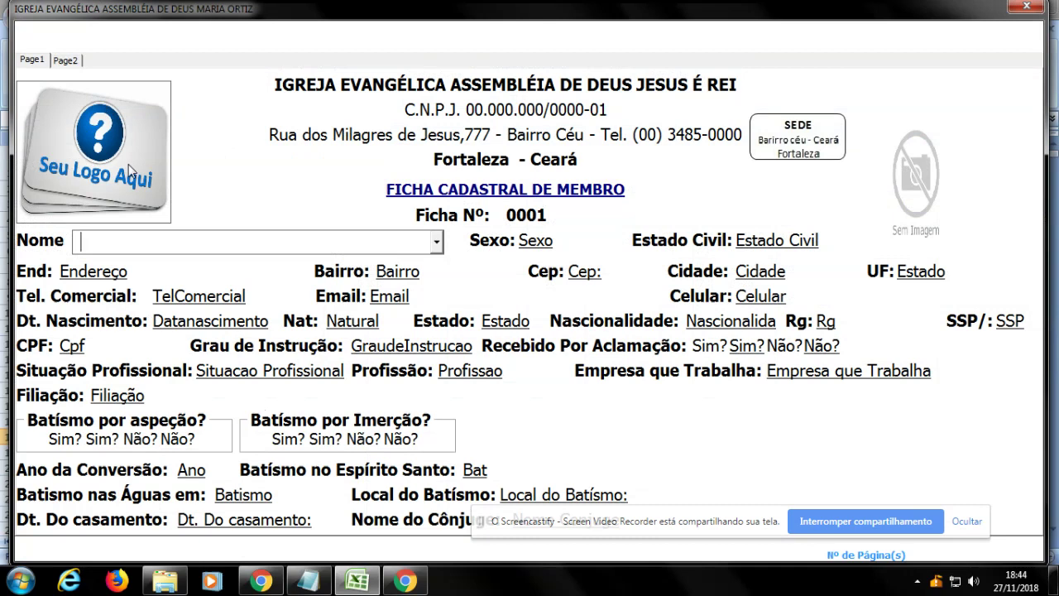
click(1026, 6)
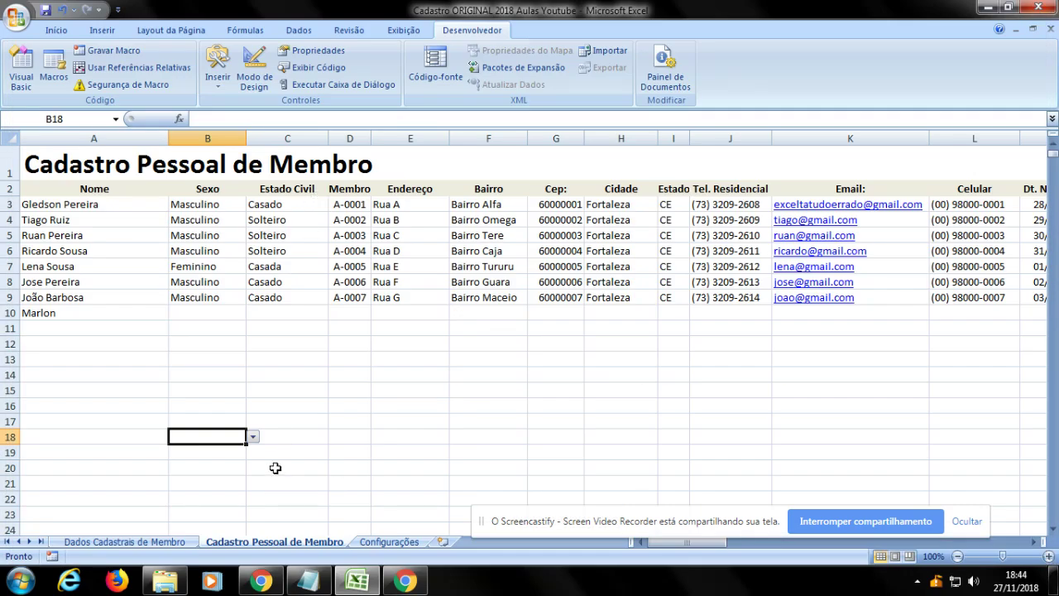
Undo B2 back to logoIgreja3 and reopen the member form on Dados Cadastrais de Membro
click(389, 541)
click(64, 10)
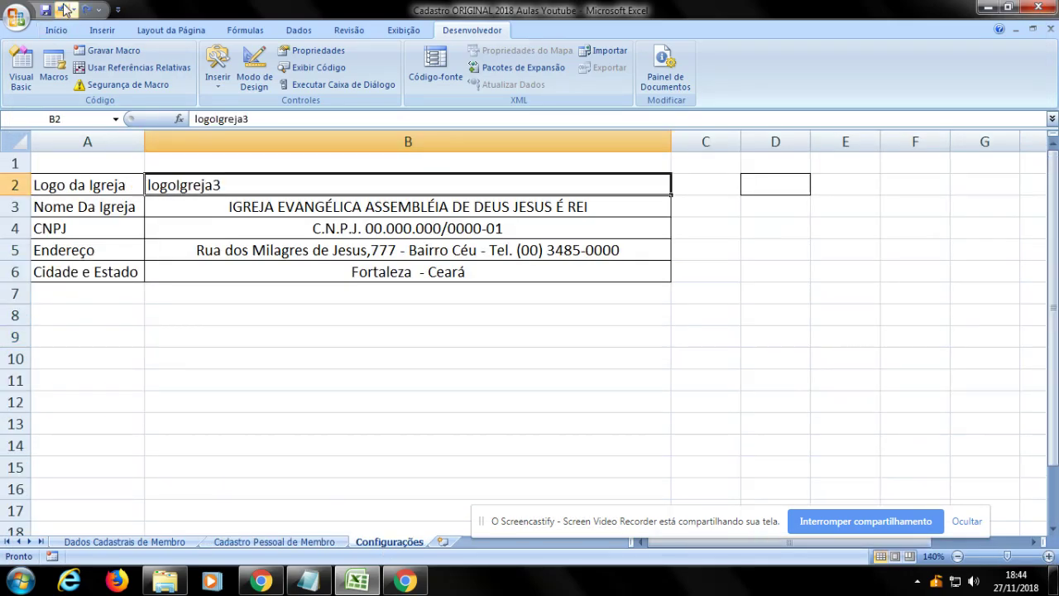
key(ctrl+z)
click(244, 184)
click(176, 539)
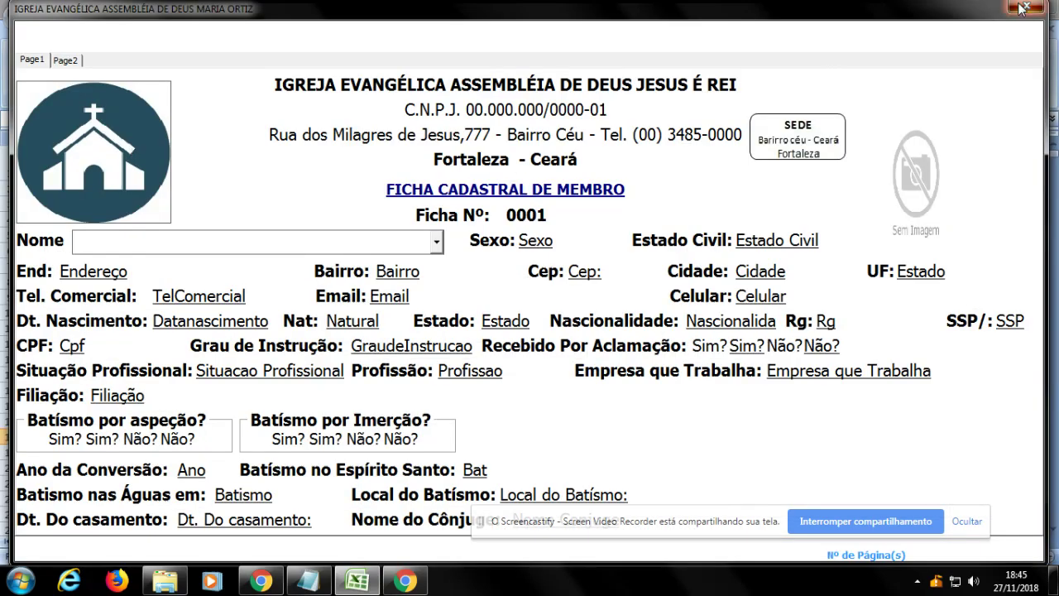
Close the form and shorten B2's logo name from logoIgreja3 to logoIgreja
click(1026, 7)
click(388, 541)
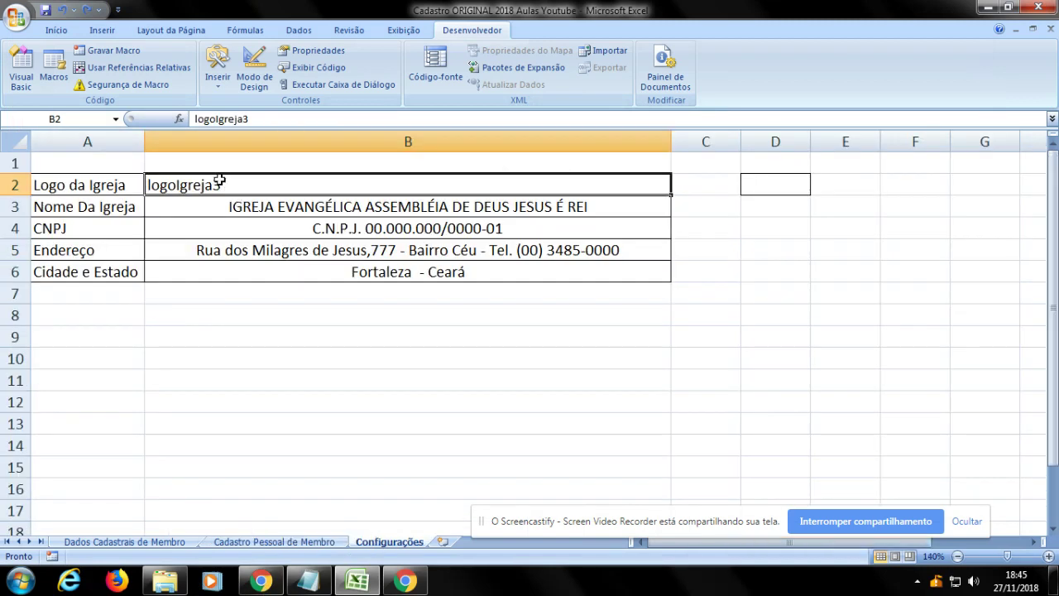
click(252, 119)
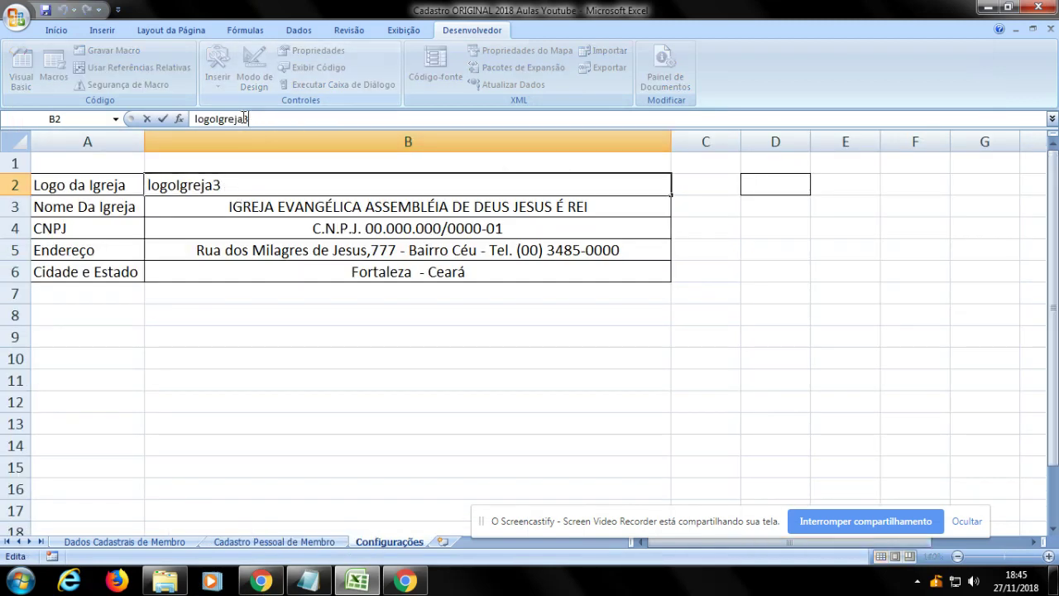
key(BackSpace)
click(246, 425)
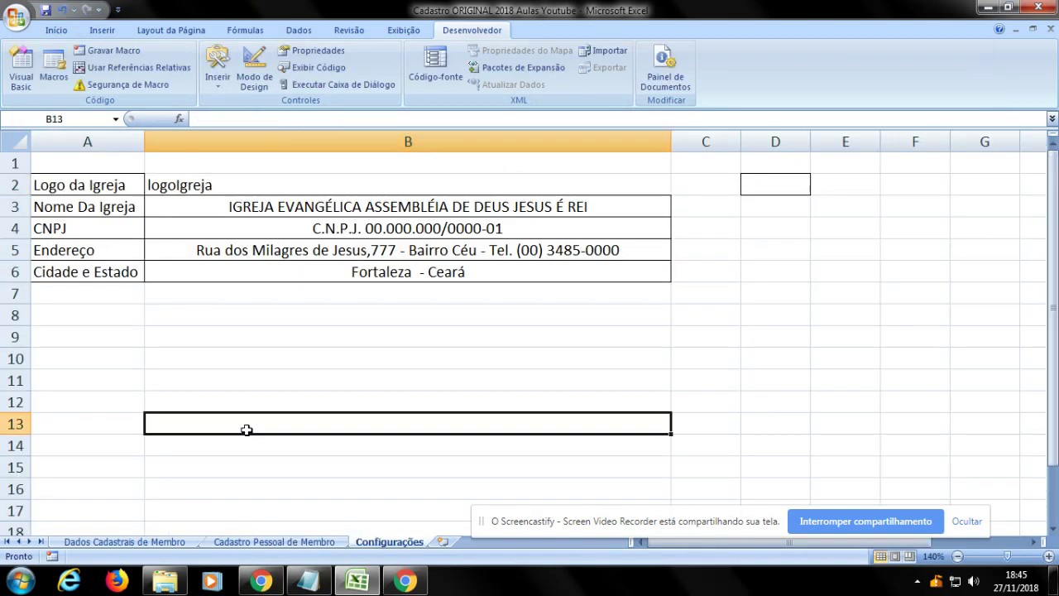
click(189, 186)
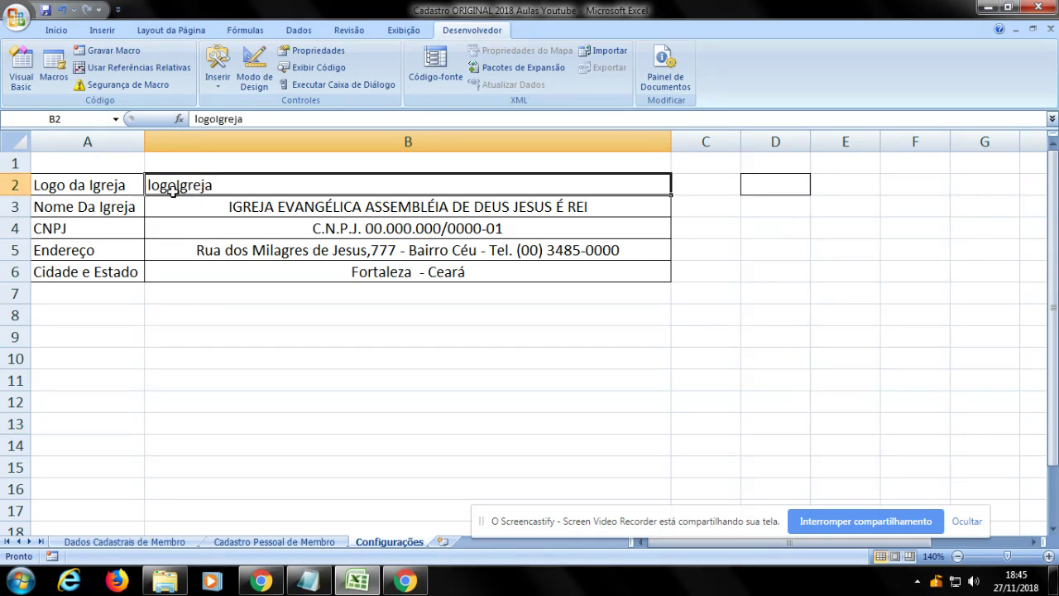
Check the image files in the Logo folder, then return to the Dados Cadastrais de Membro sheet
click(165, 581)
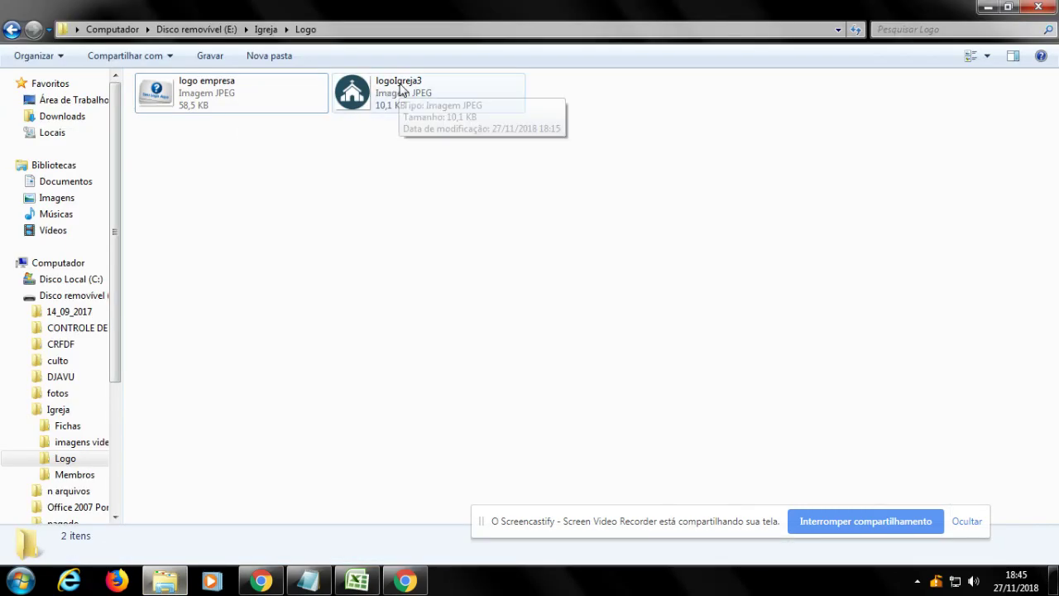
click(986, 6)
drag(303, 405, 281, 423)
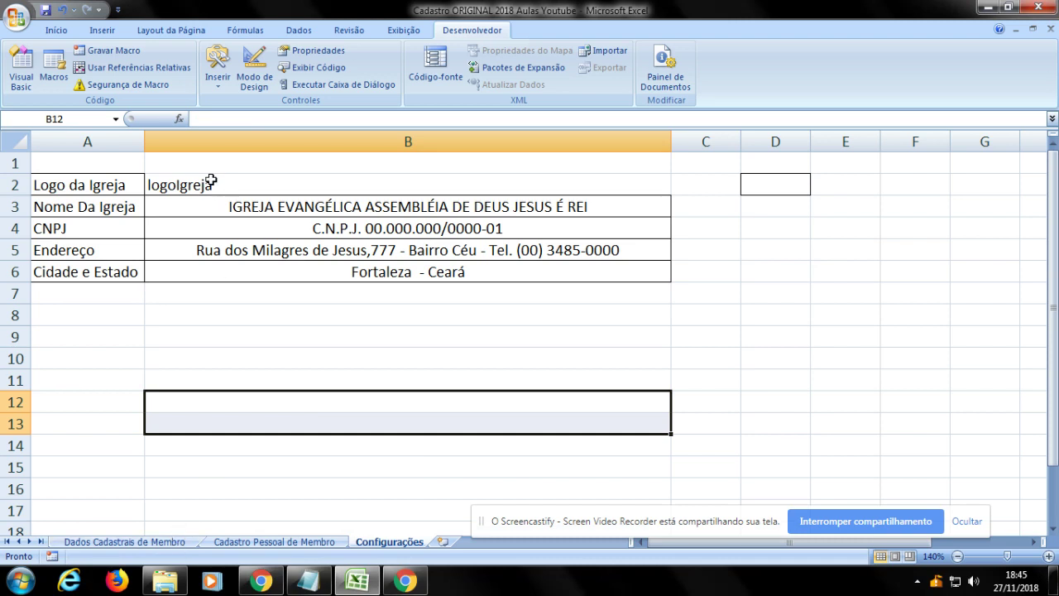
click(174, 541)
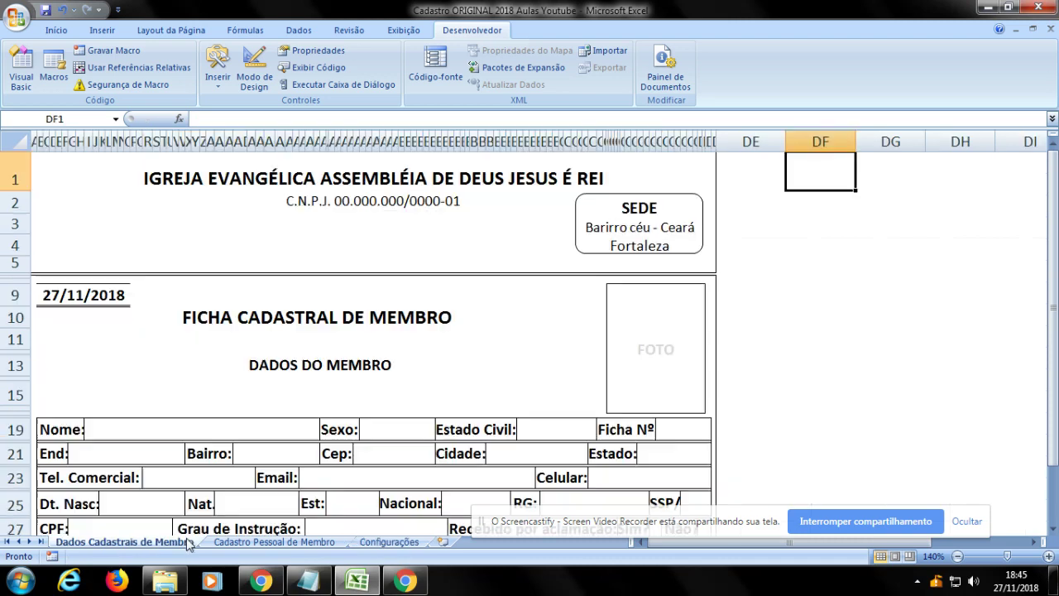
Launch the form via SEDE, inspect the file-not-found error in the debugger, and stop it
click(622, 211)
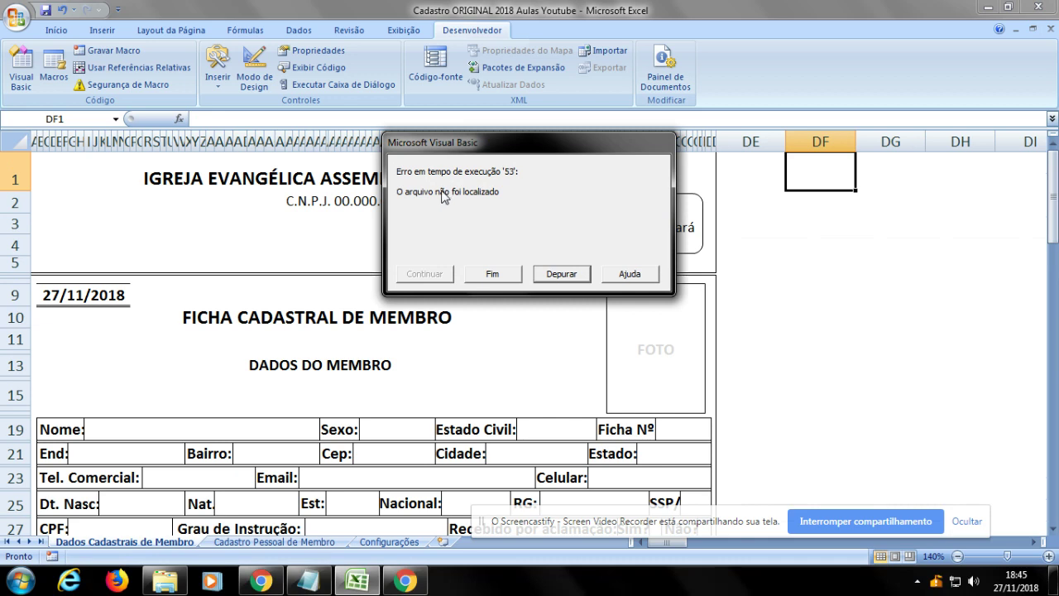
click(561, 274)
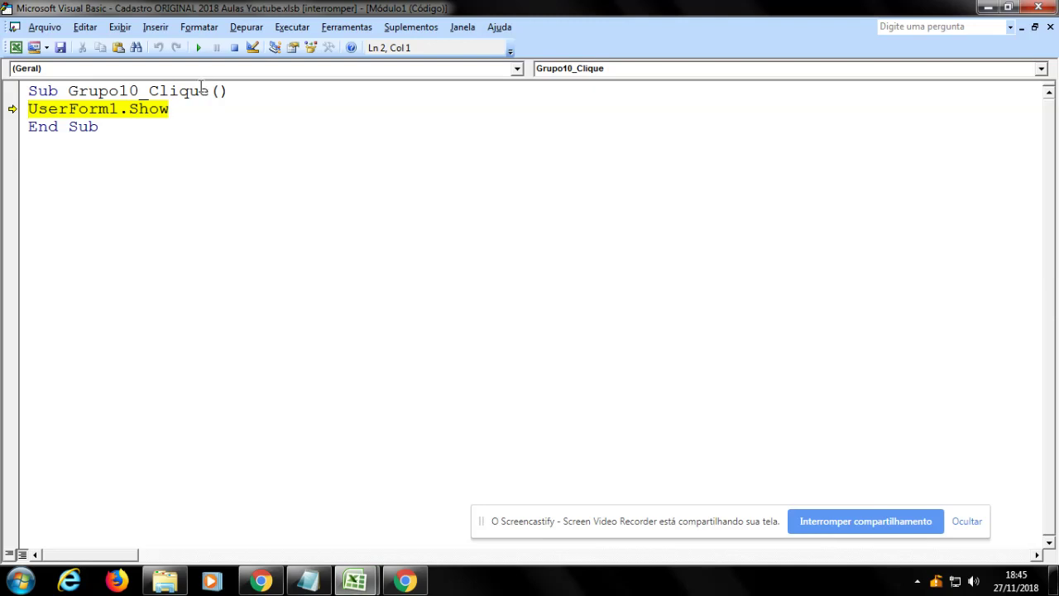
click(1041, 7)
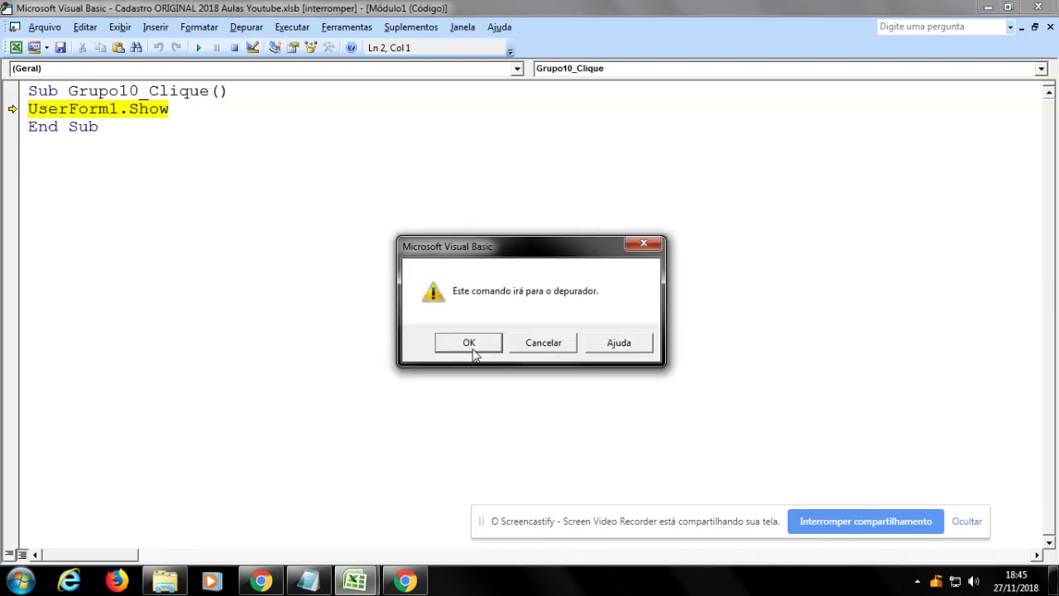
click(456, 346)
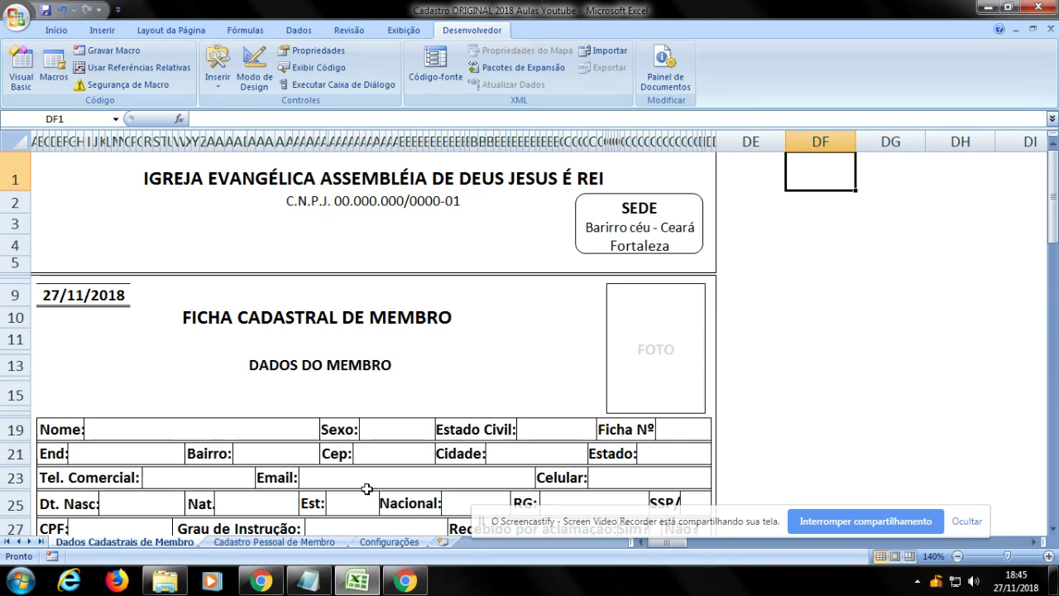
Append 3 to restore B2 to logoIgreja3, then open the Visual Basic editor
click(406, 542)
click(253, 180)
click(240, 120)
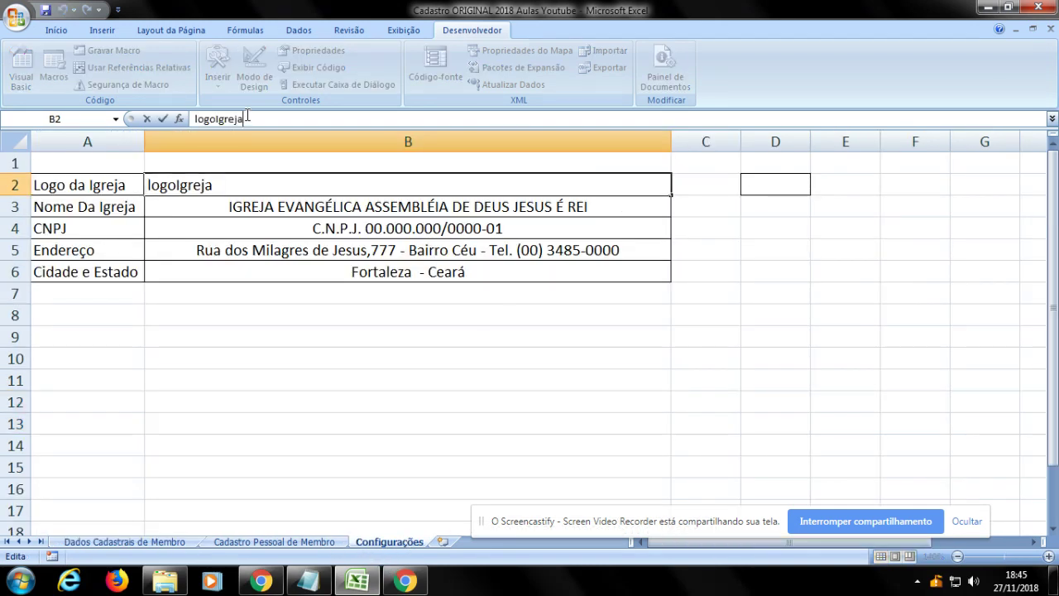
text(3)
click(298, 379)
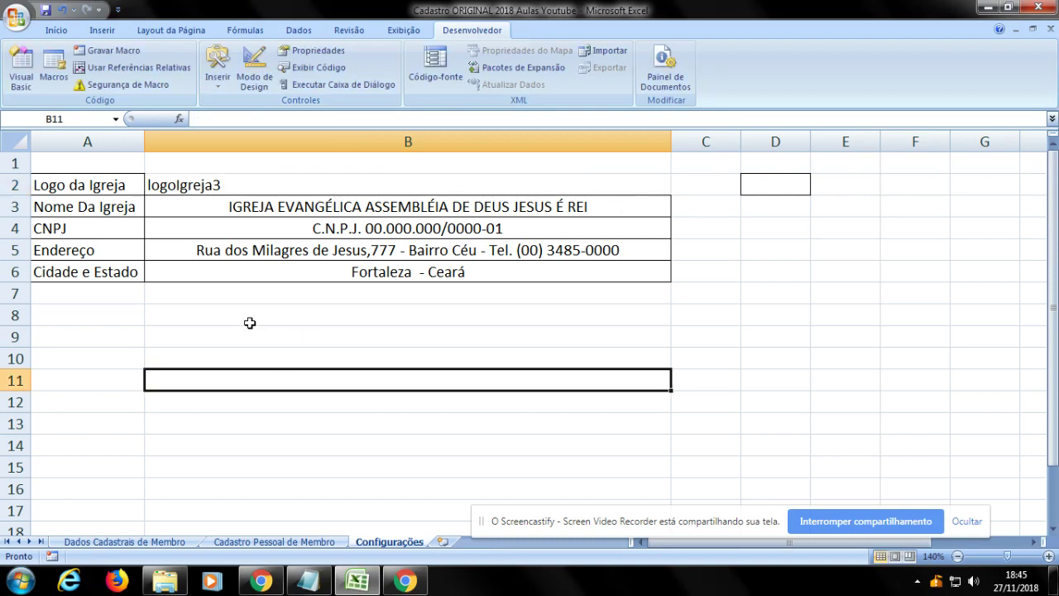
click(21, 66)
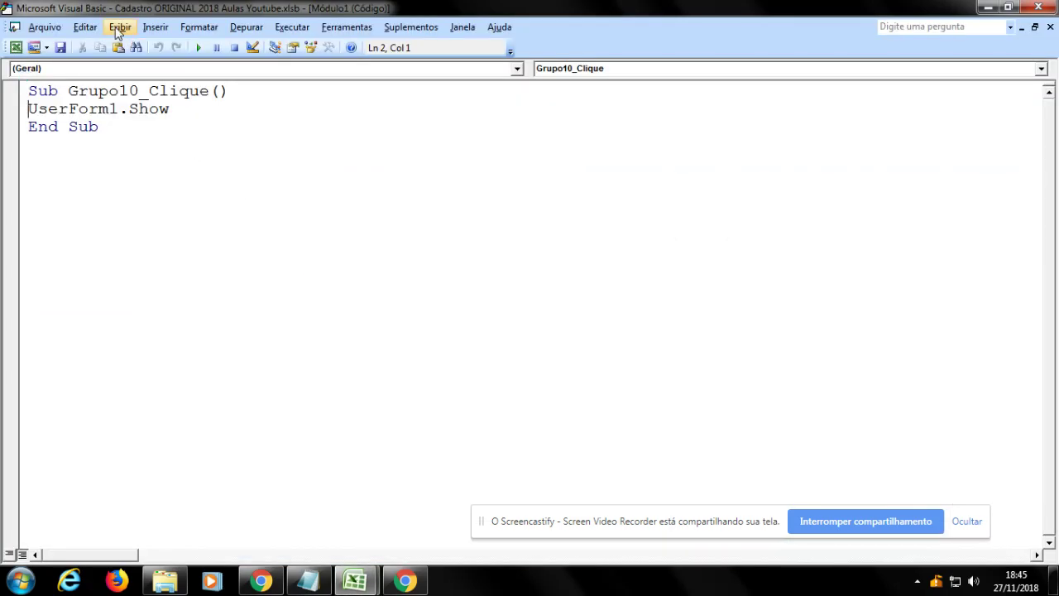
Open UserForm1 from the Project Explorer and view its UserForm_Initialize code
click(120, 28)
click(155, 217)
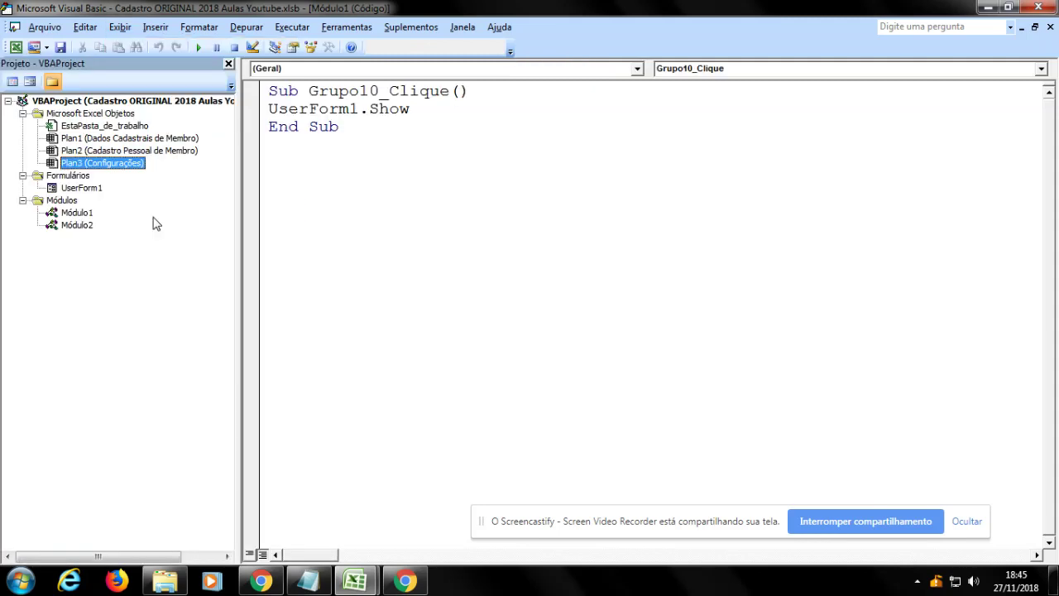
double_click(82, 189)
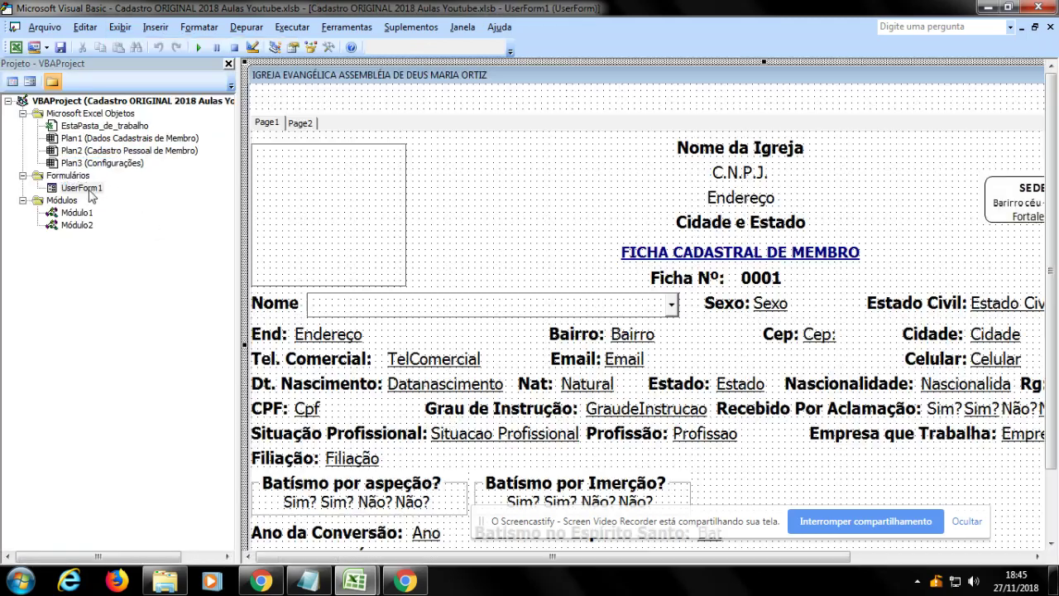
click(228, 65)
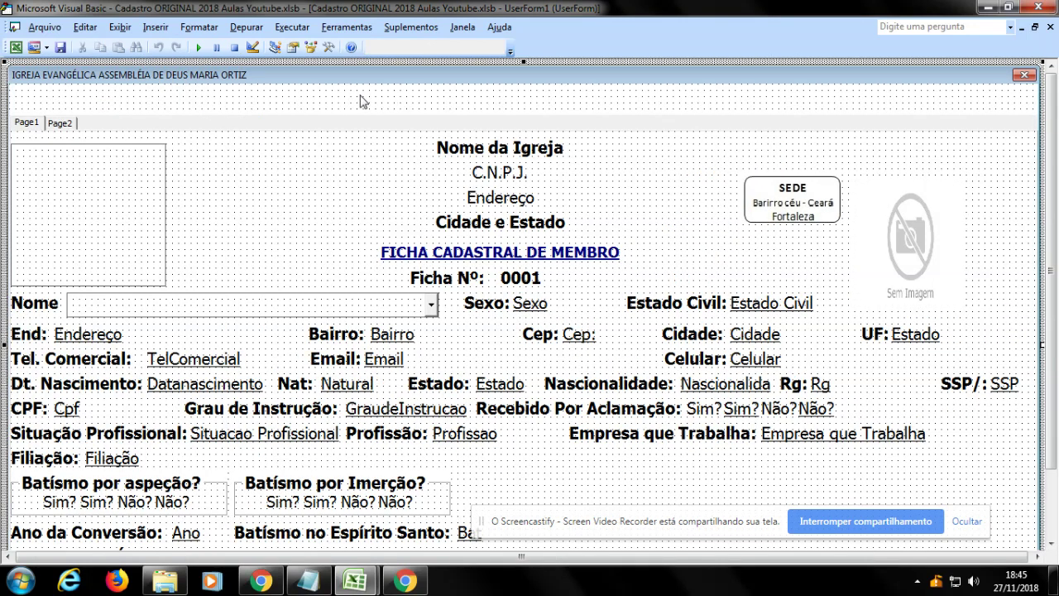
key(F7)
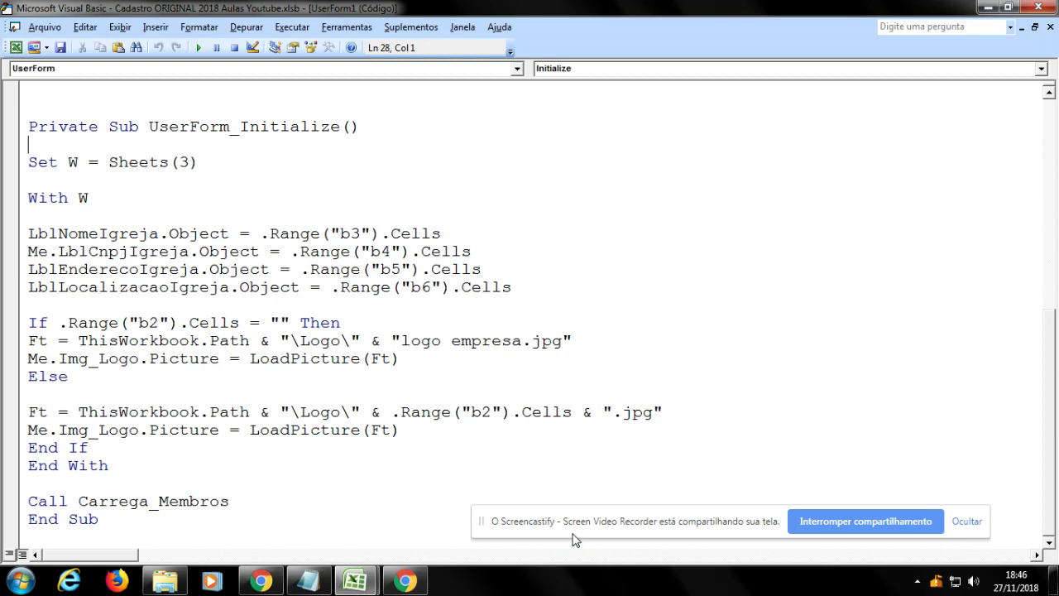
Add On Error Resume Next as the first line of UserForm_Initialize, fixing the 'erro' typo
drag(572, 536, 634, 560)
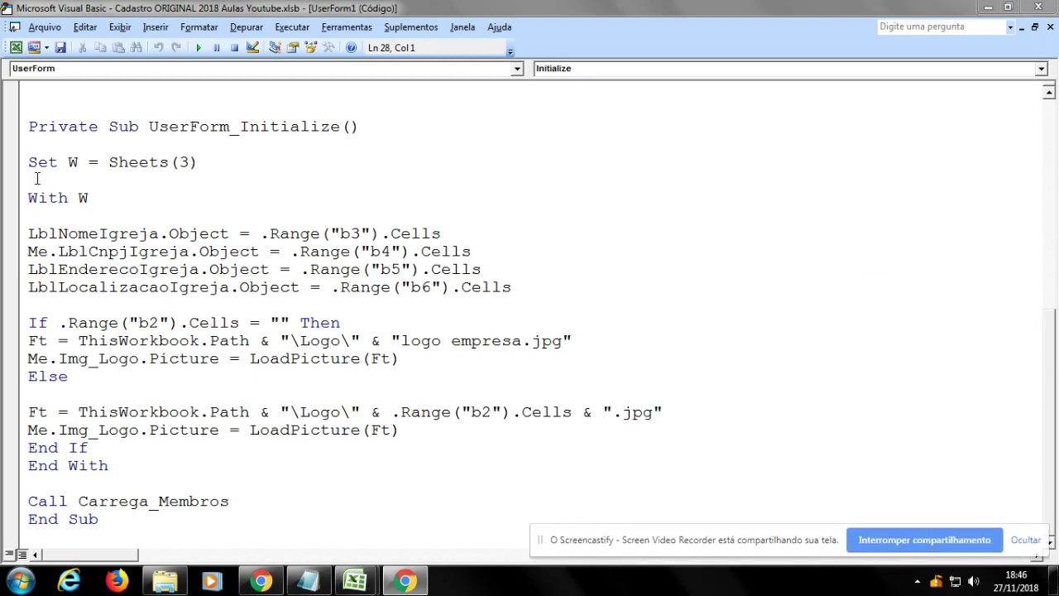
click(35, 144)
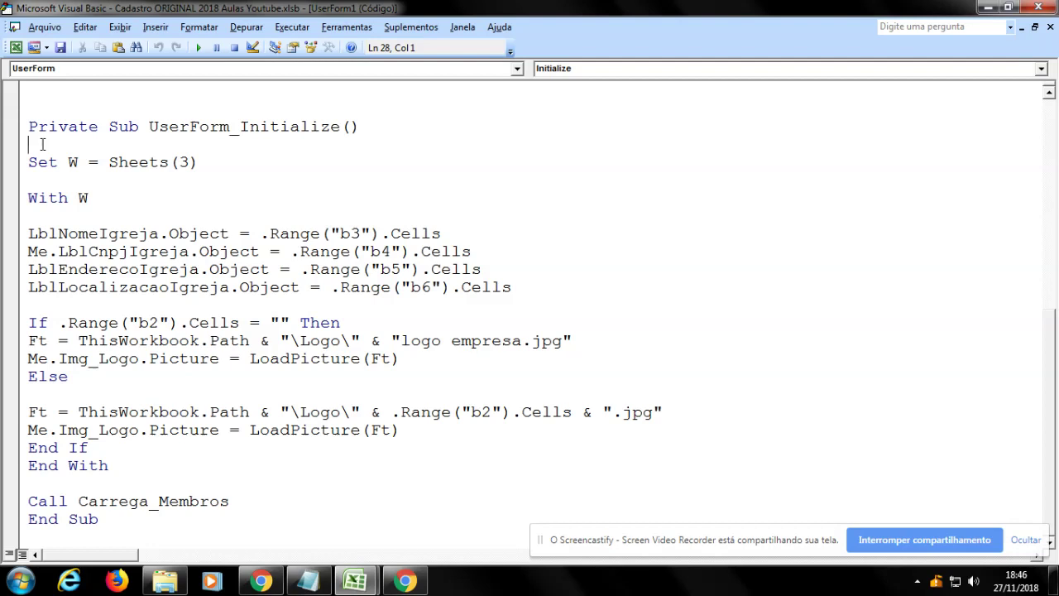
text(on )
text(erro)
text( resume next)
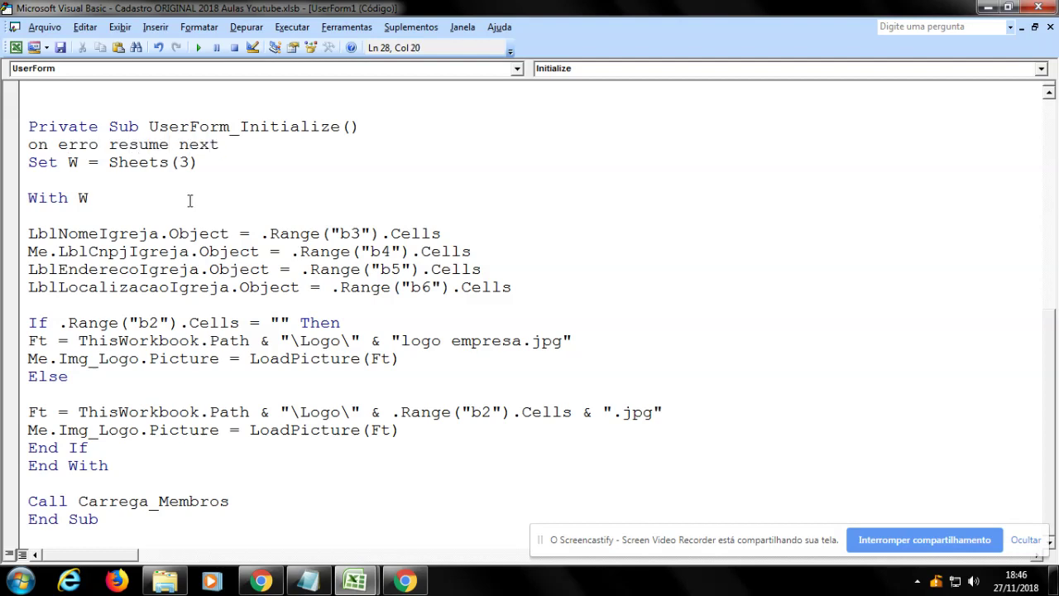
click(186, 199)
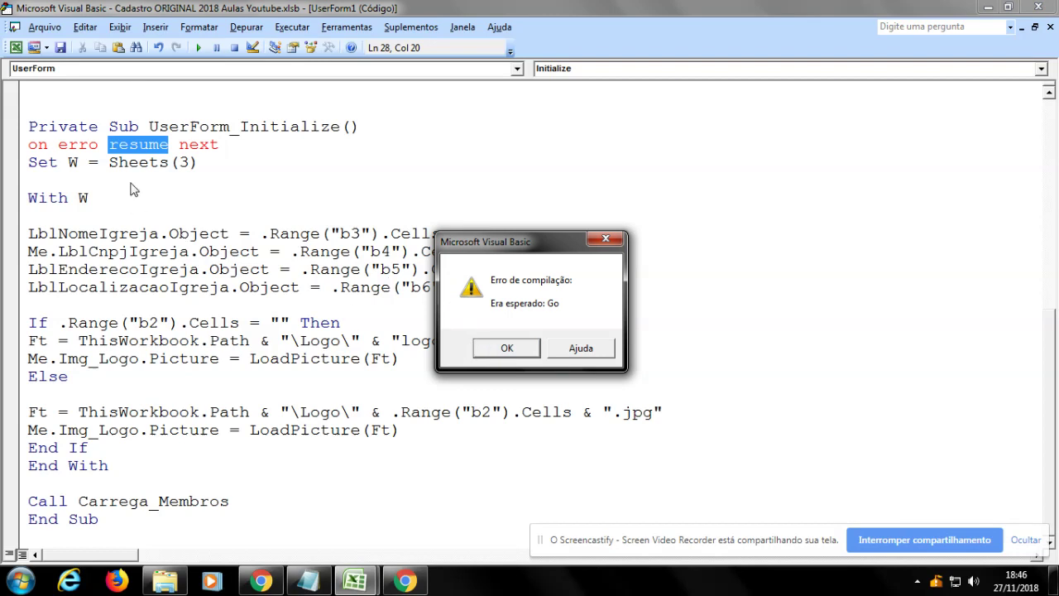
click(484, 352)
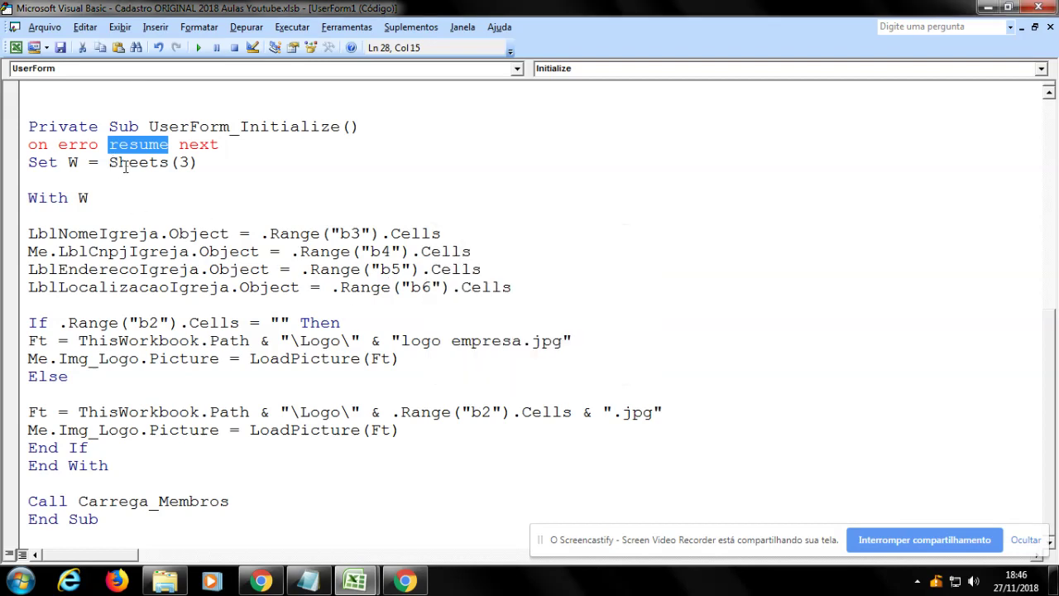
click(97, 145)
text(r)
click(130, 183)
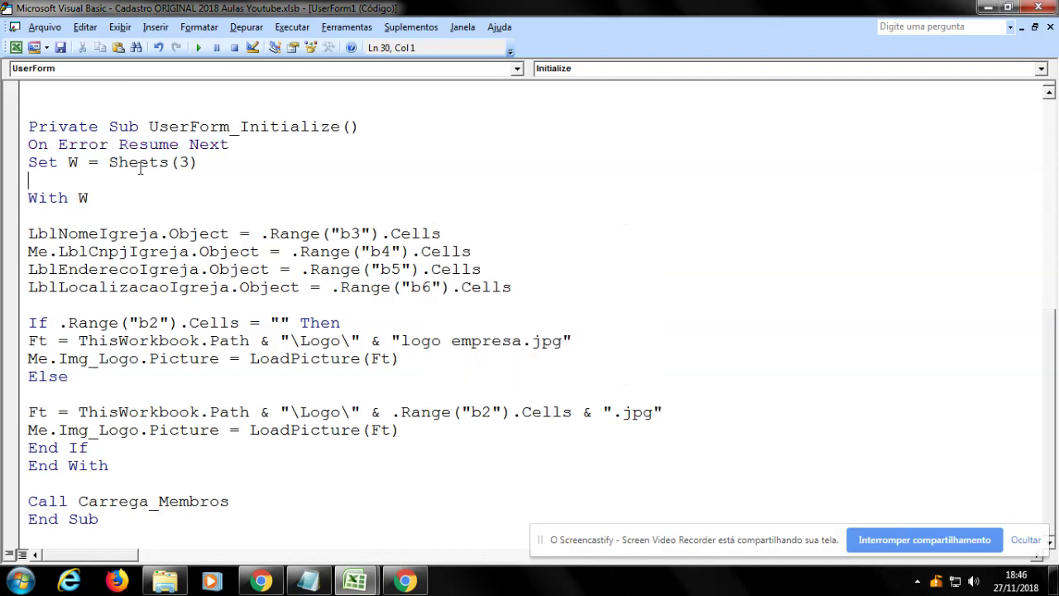
Highlight the new On Error Resume Next line for emphasis, then close the VBA editor
drag(235, 145, 28, 146)
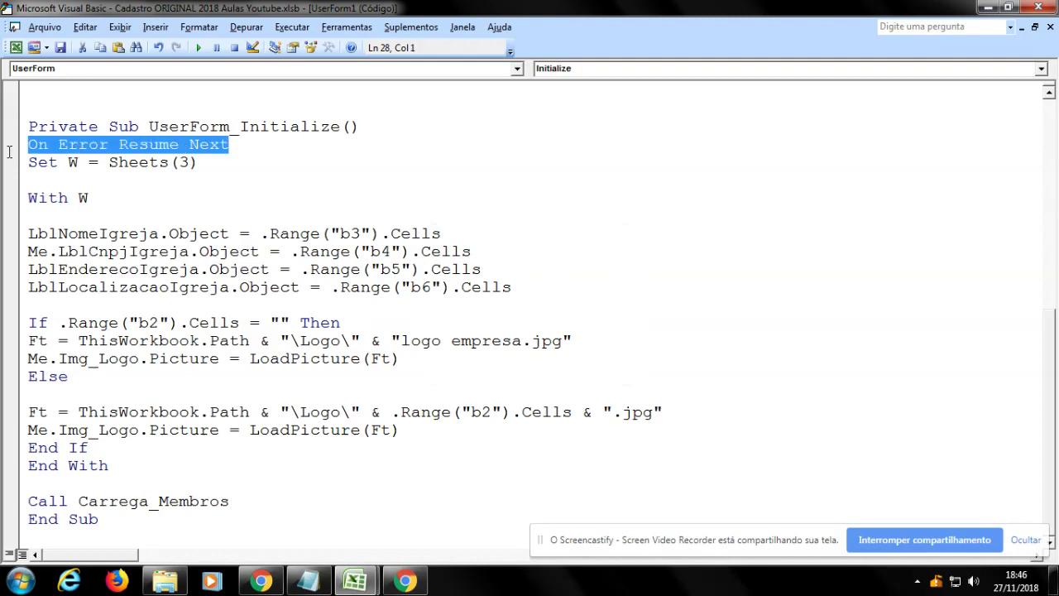
click(116, 182)
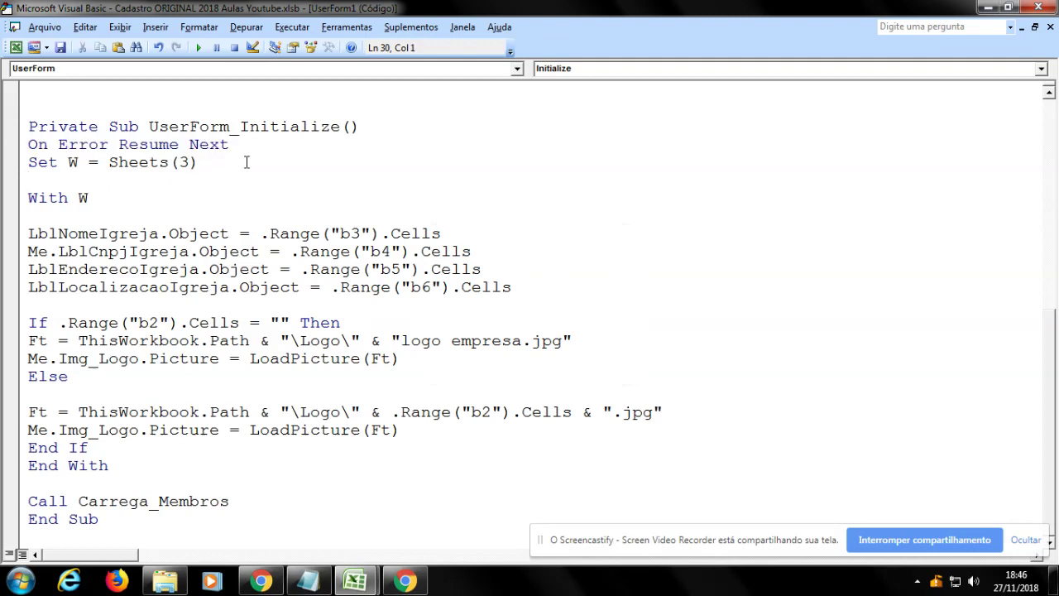
drag(235, 146, 28, 146)
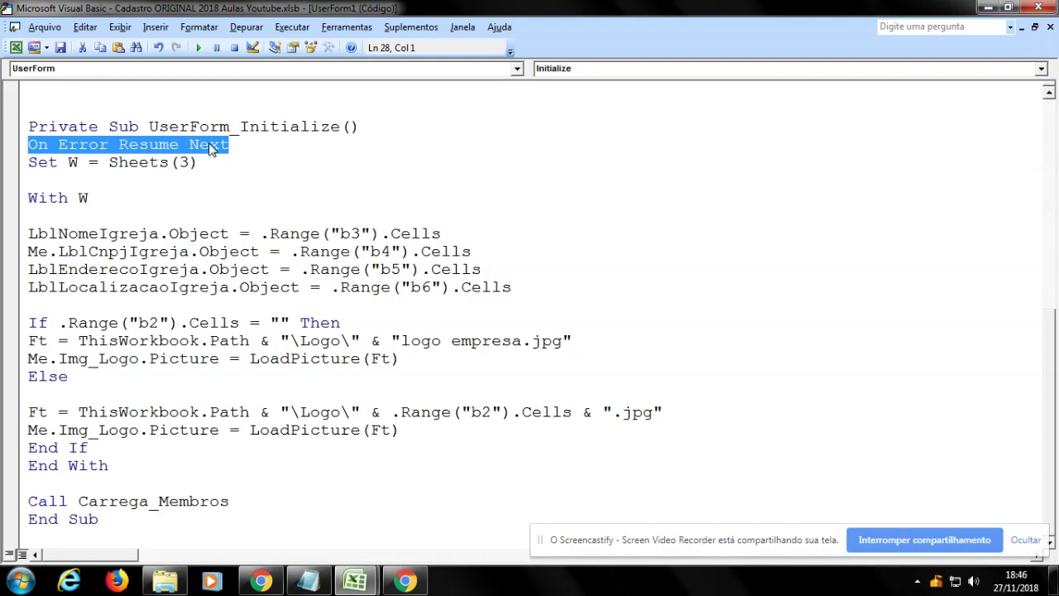
click(249, 191)
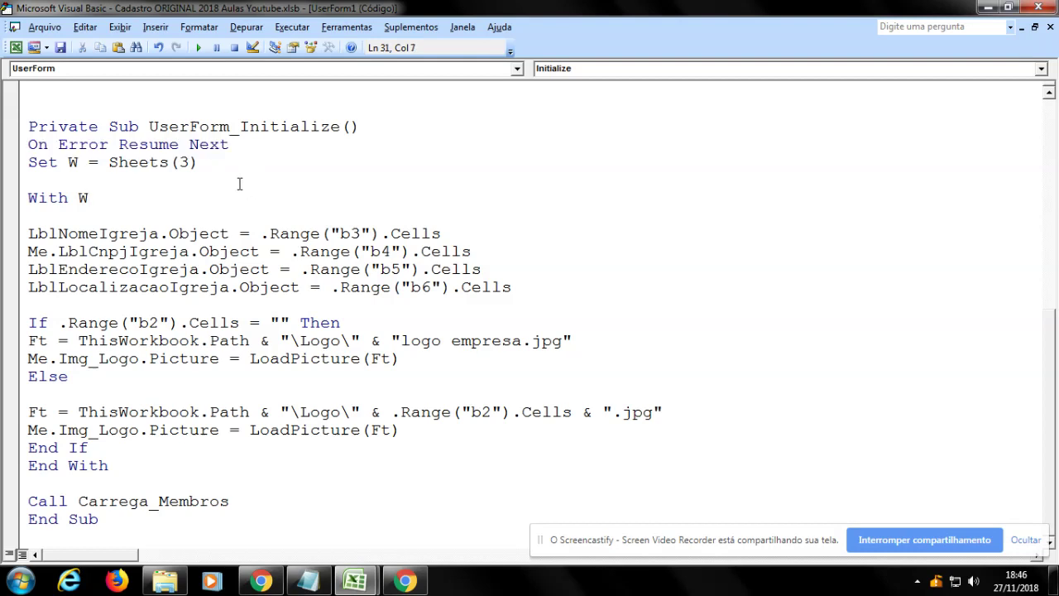
click(1039, 8)
Preview the registration form with logoIgreja3, then return to Configurações
click(192, 546)
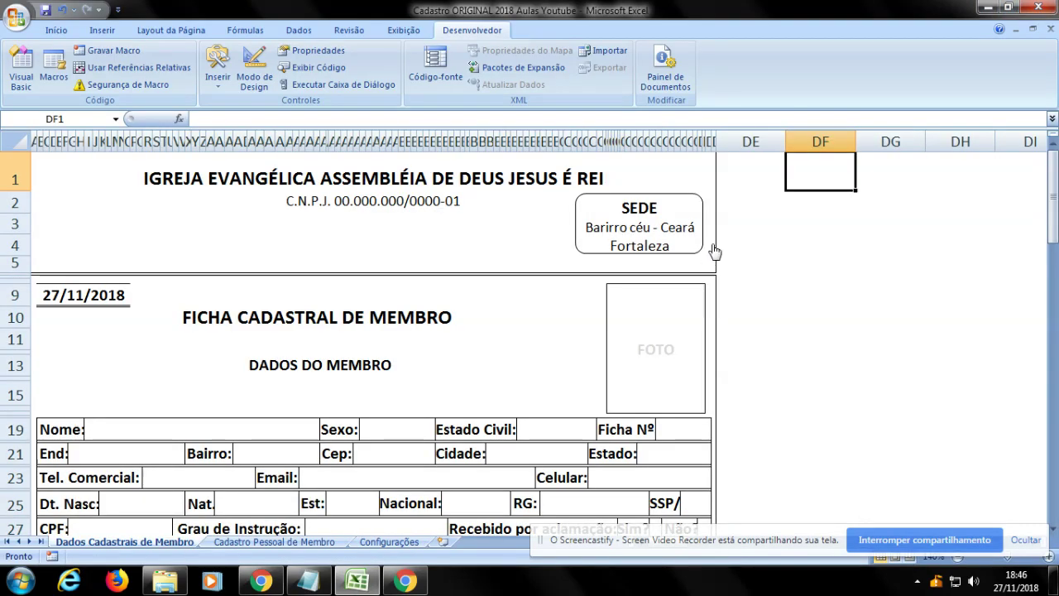
click(683, 228)
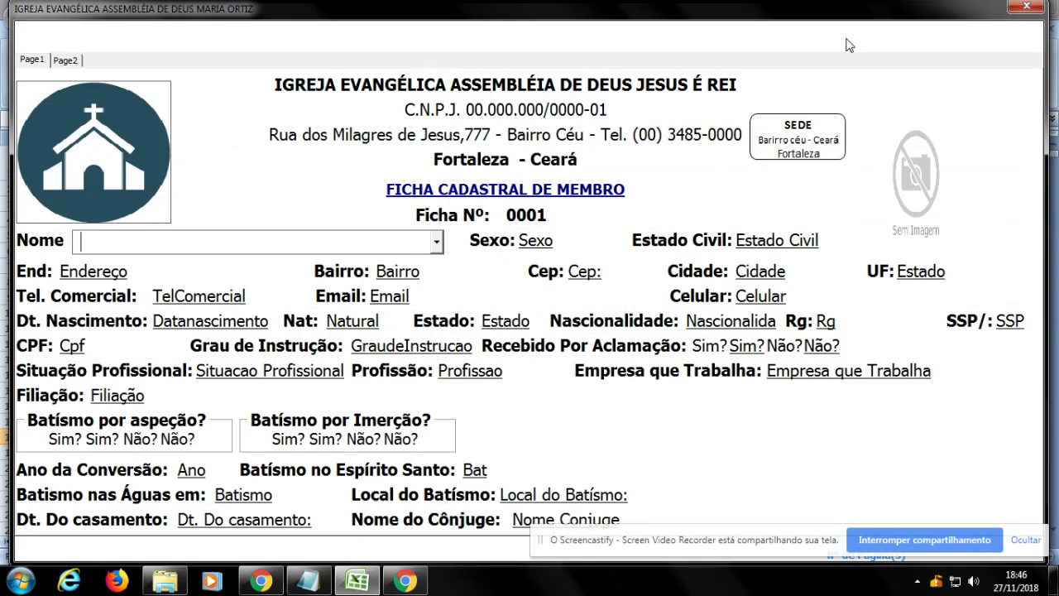
click(1026, 7)
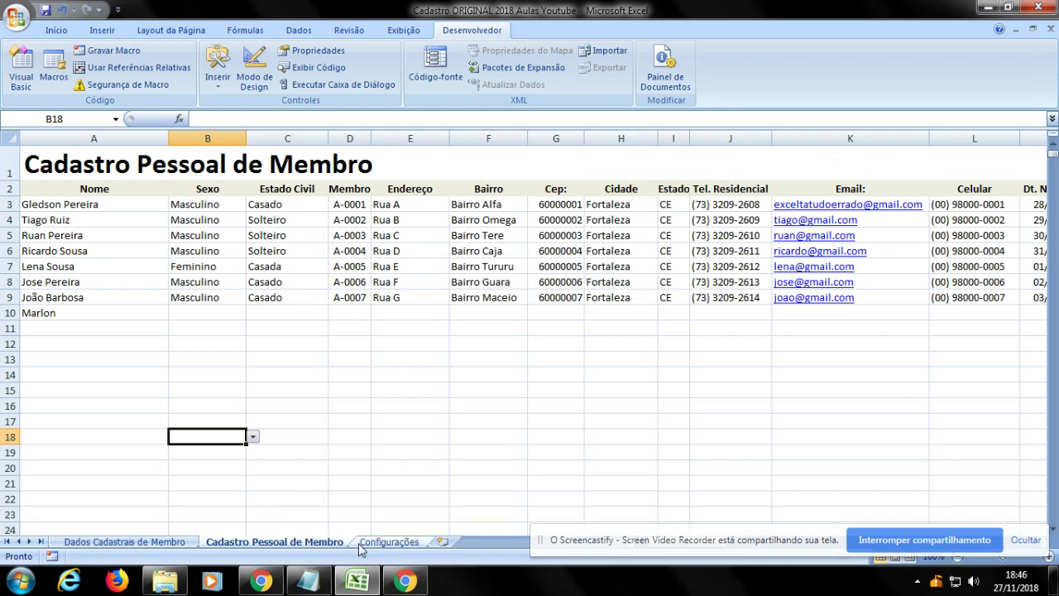
click(368, 542)
Change B2 to logoIgreja and preview the registration form again
click(226, 186)
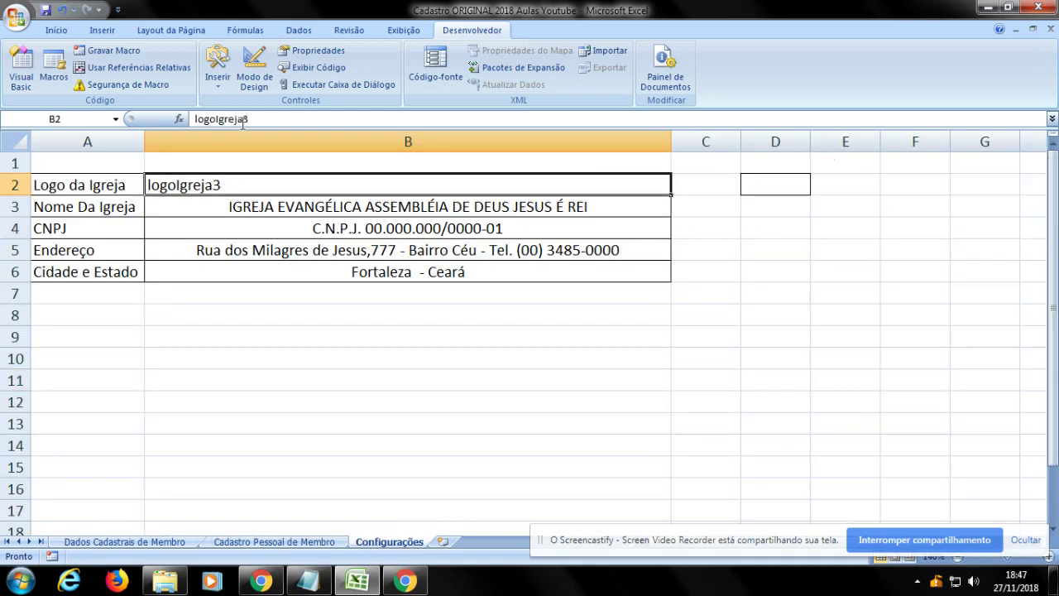
click(242, 122)
key(BackSpace)
click(265, 381)
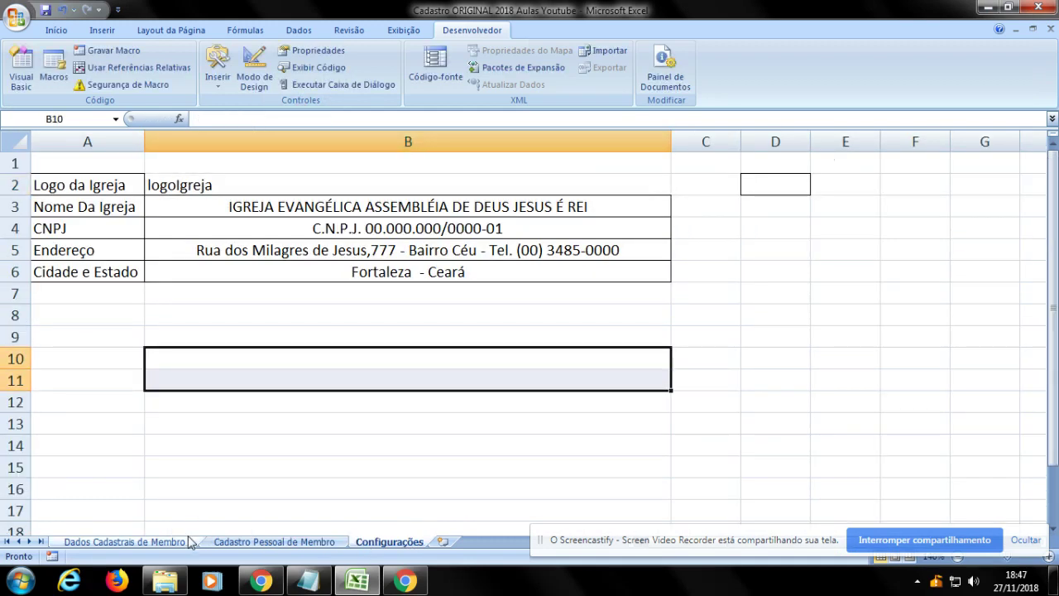
click(189, 542)
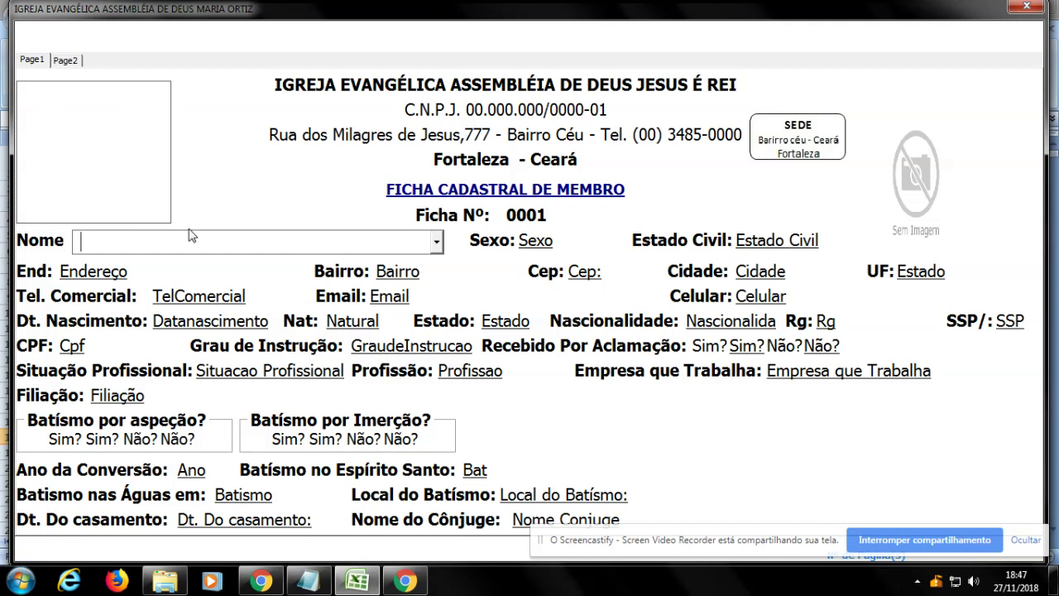
click(1026, 7)
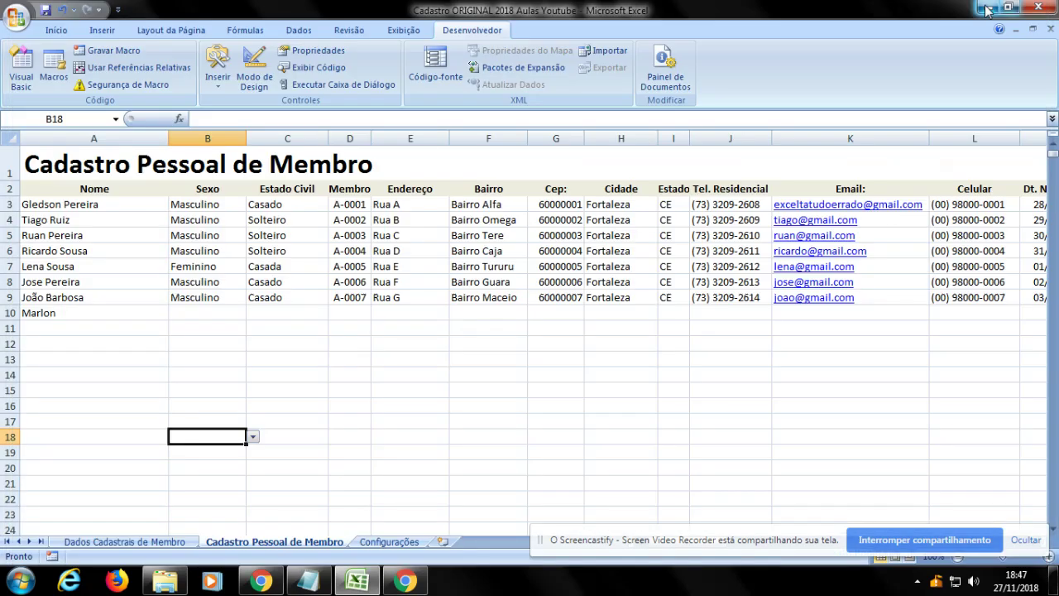
Open UserForm1's UserForm_Initialize code and select the On Error Resume Next line
click(32, 76)
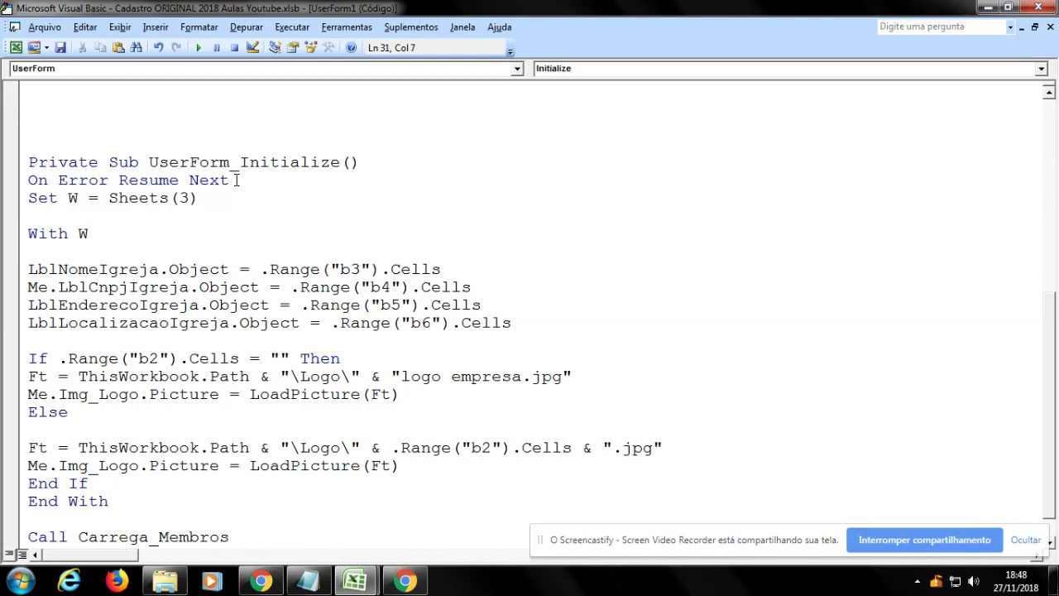
drag(234, 179, 32, 186)
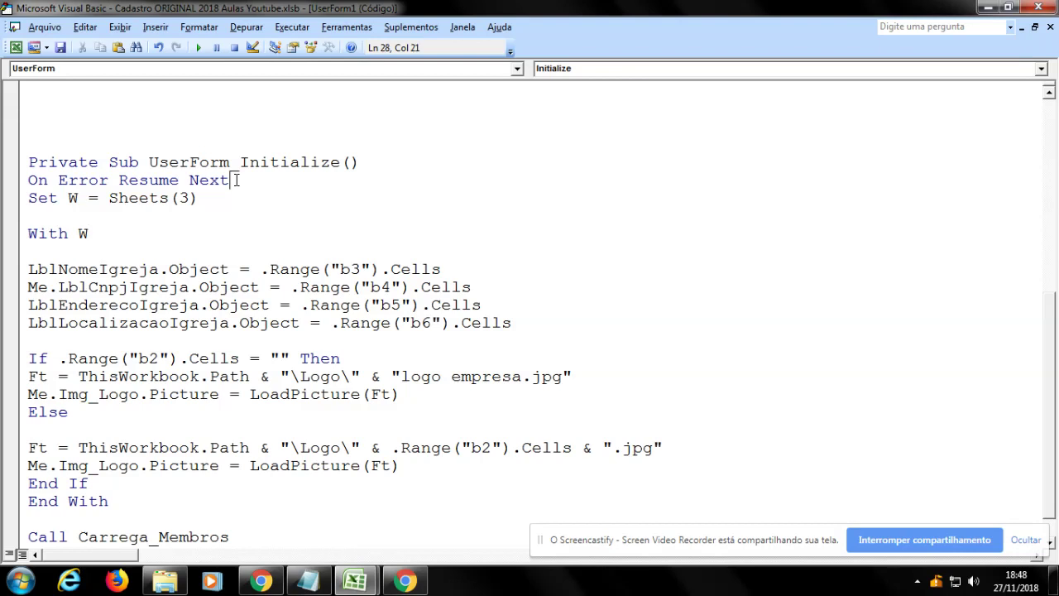
Comment out On Error Resume Next and add an On Error GoTo Erro line beneath it
click(31, 183)
text(')
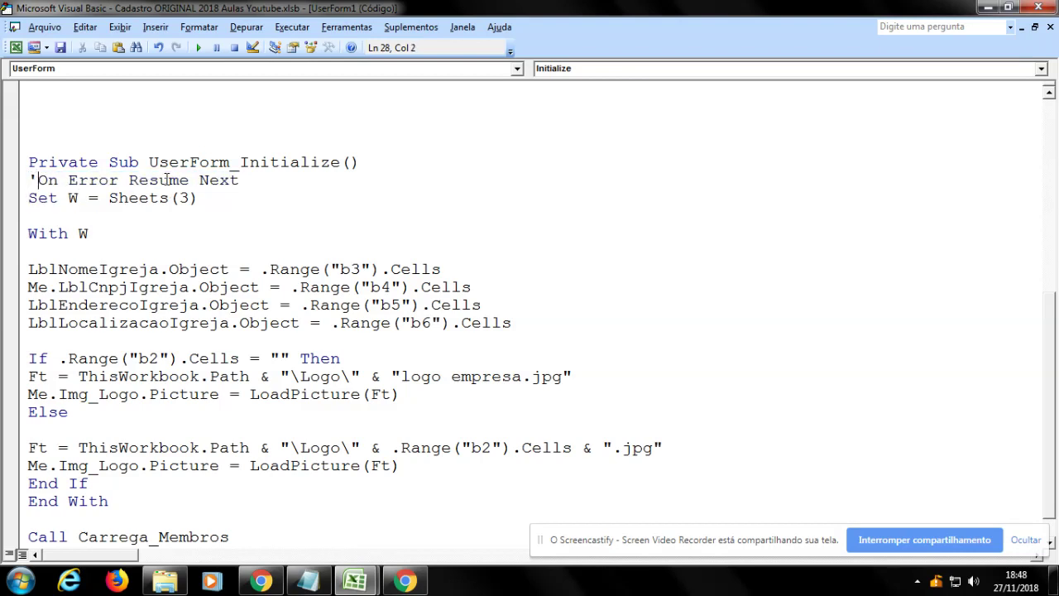
click(245, 180)
key(Return)
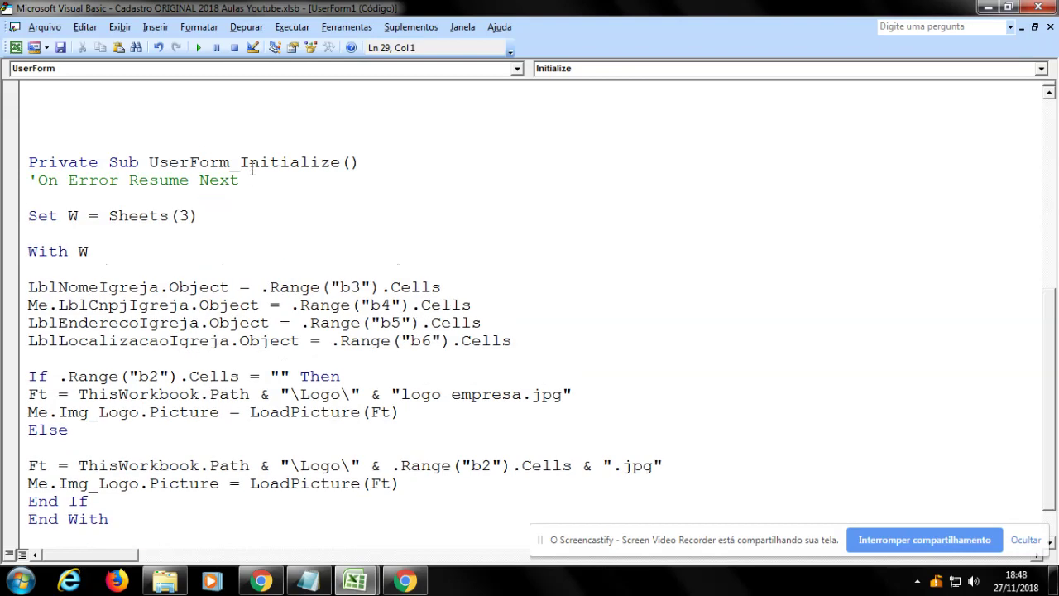
text(on erro)
text(r goyo)
key(Left)
key(BackSpace)
text(t)
key(Right)
text(Erro)
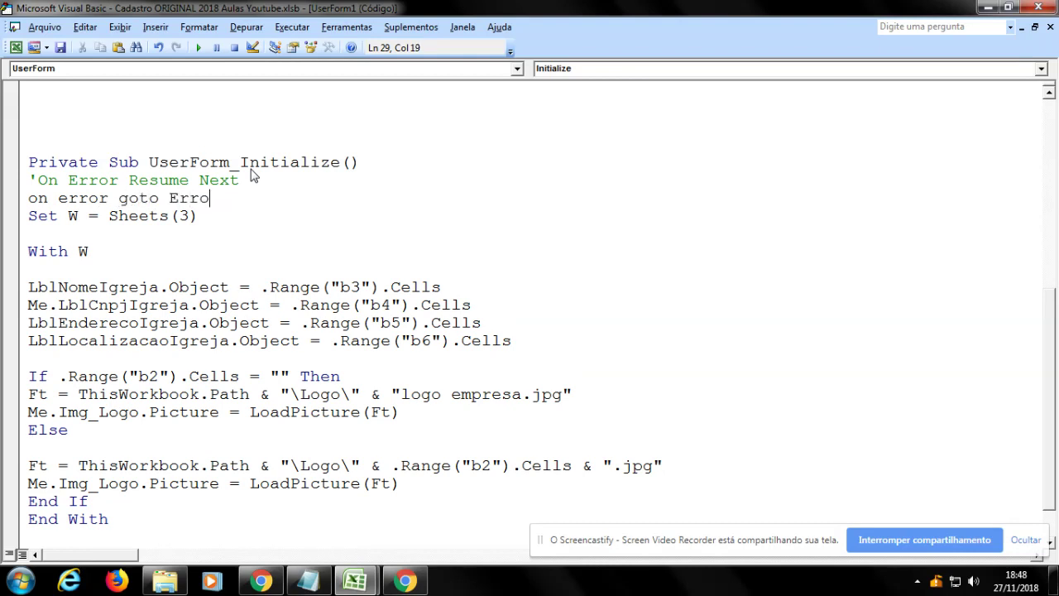
key(Return)
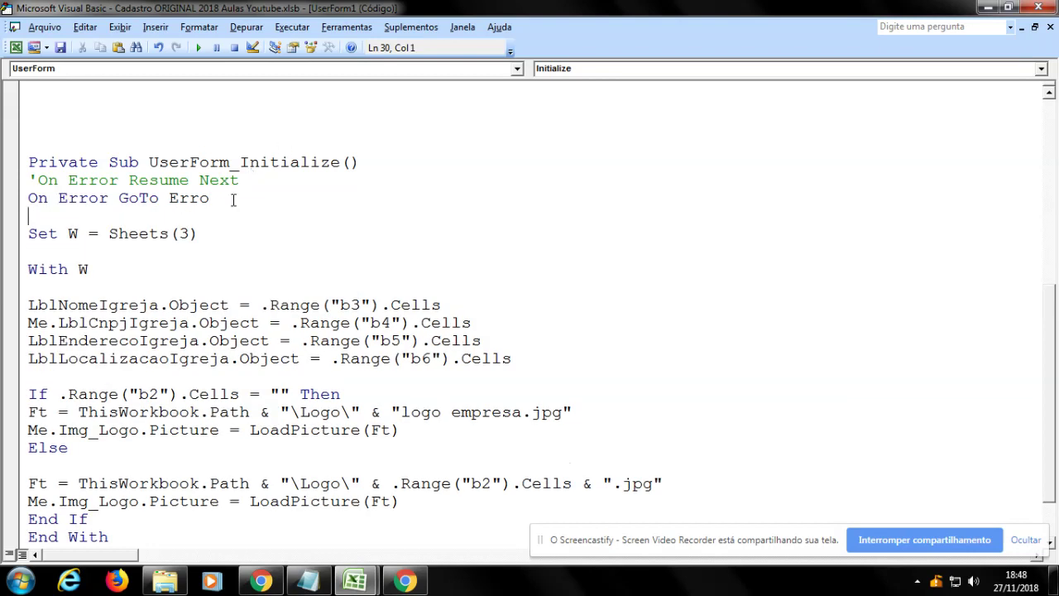
Highlight the On Error GoTo statement and the Erro label name
drag(28, 198, 158, 199)
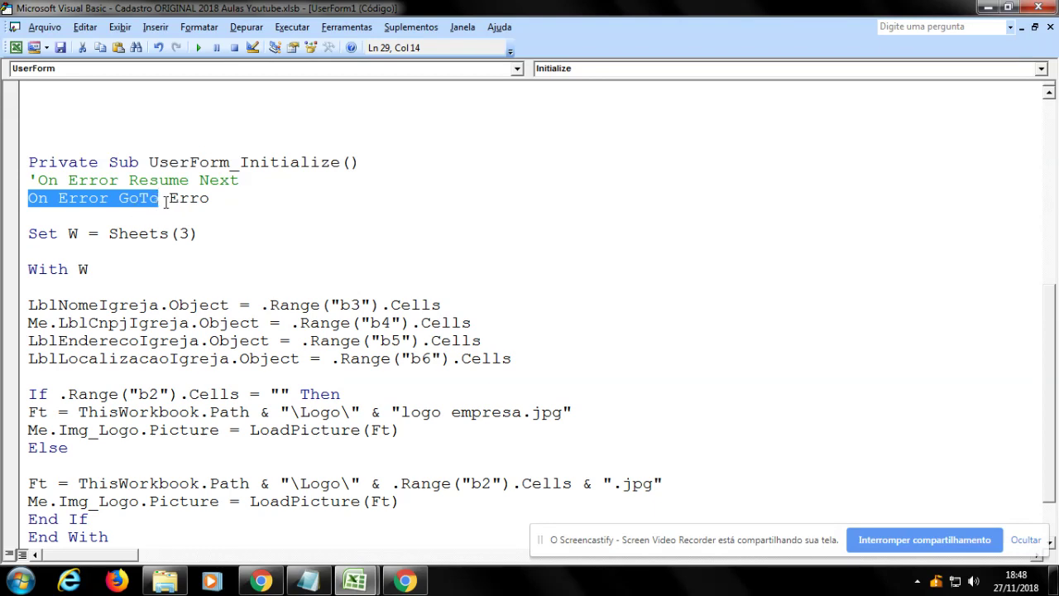
drag(168, 199, 210, 200)
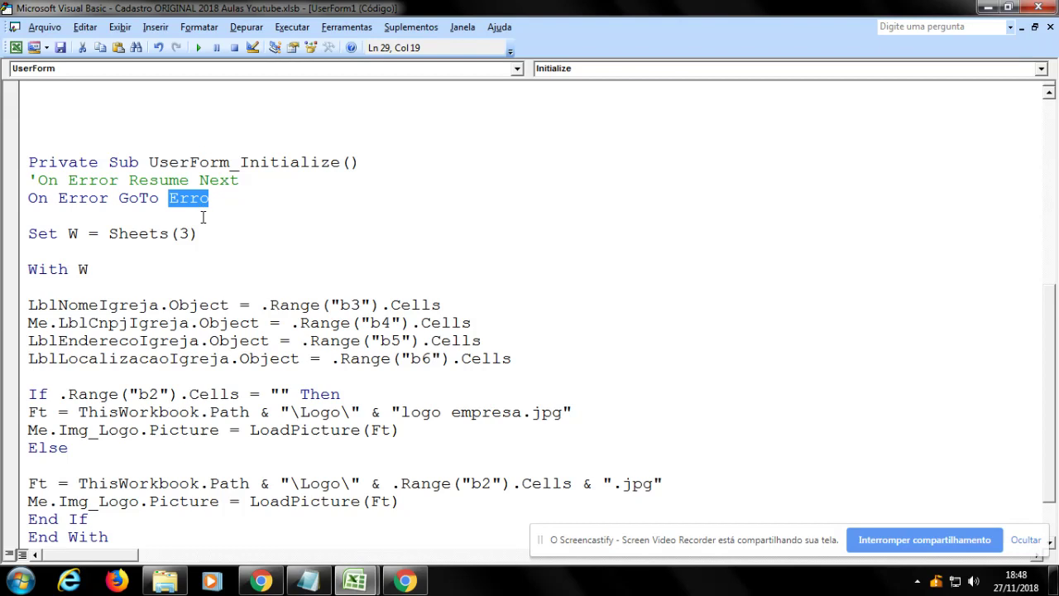
scroll(203, 216, down, 1)
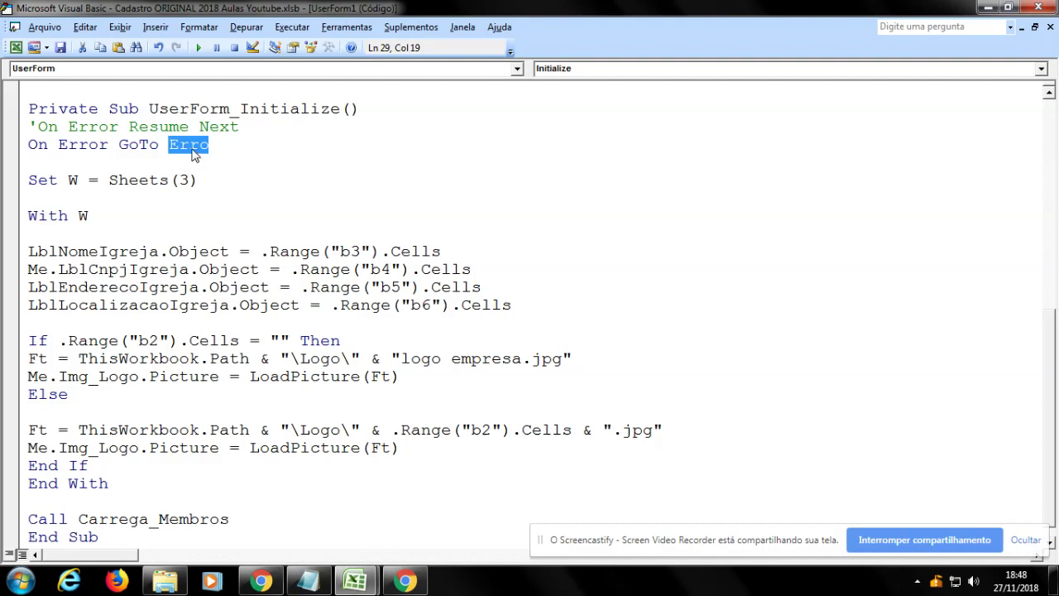
Add an Exit Sub line after Call Carrega_Membros
scroll(217, 441, down, 1)
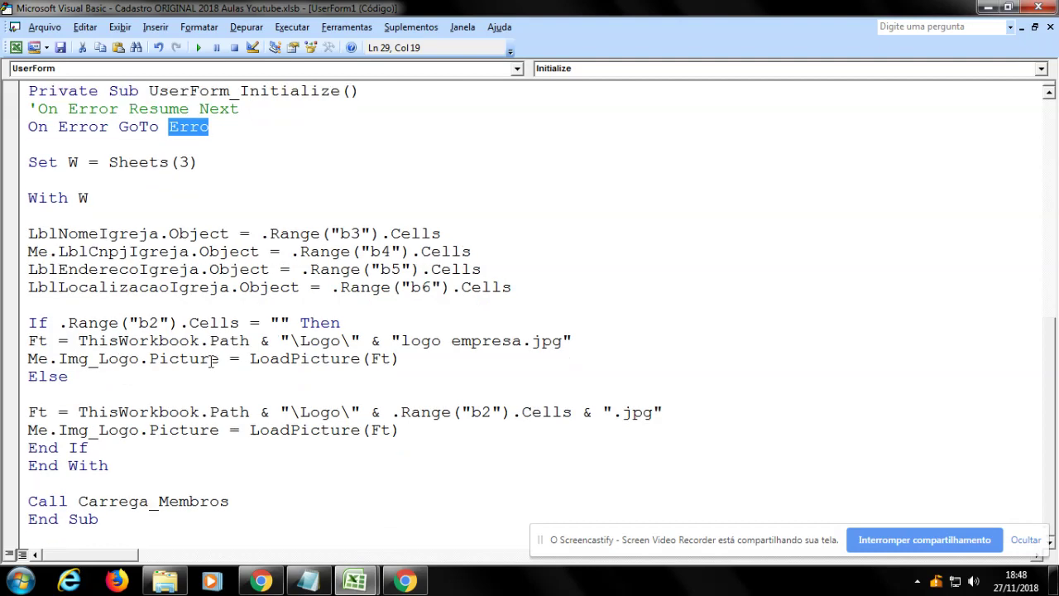
click(125, 465)
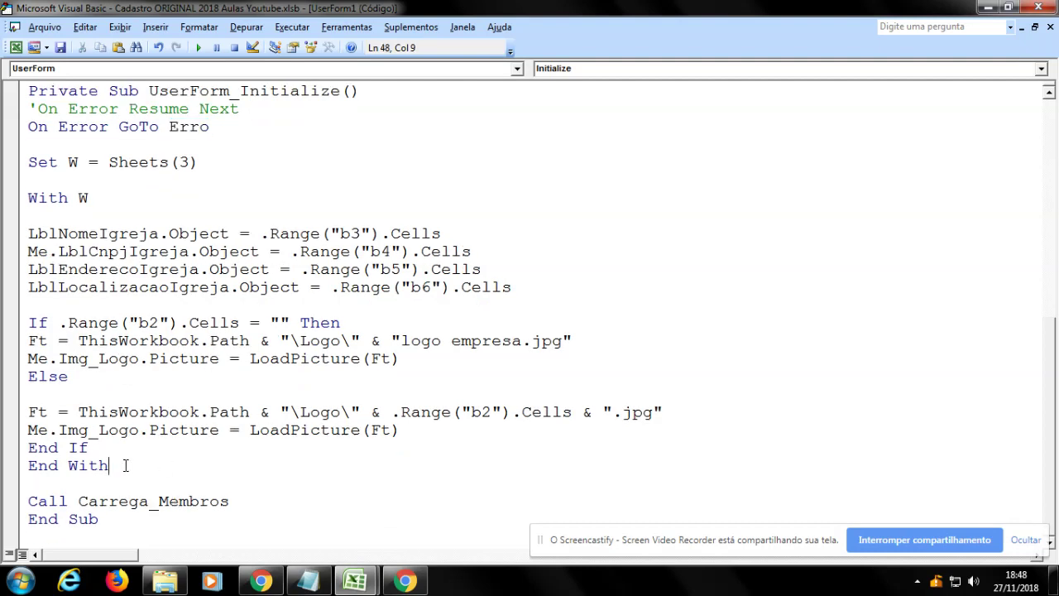
click(233, 502)
key(Return)
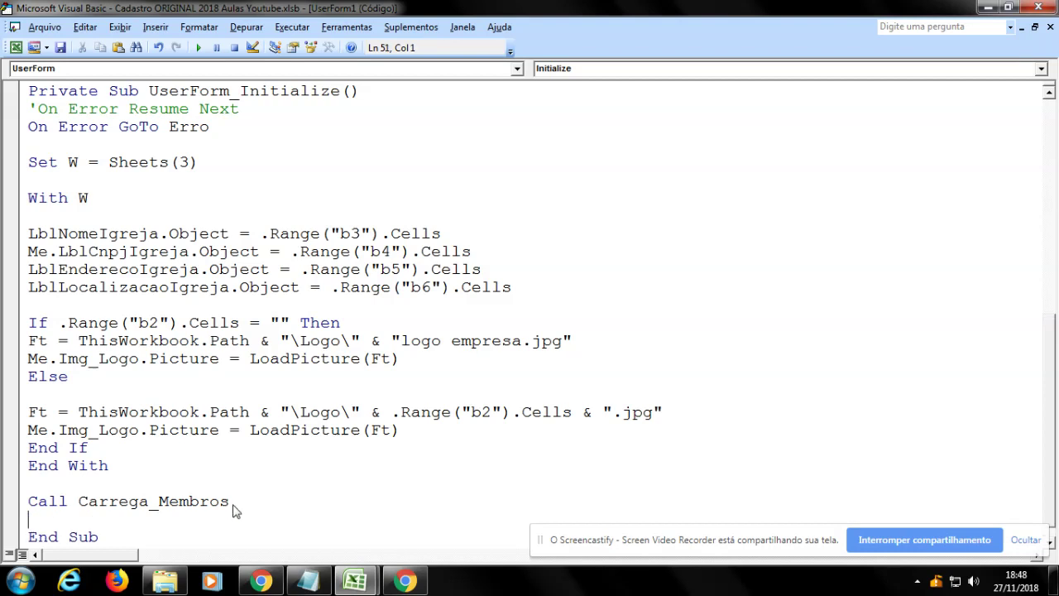
text(eixt)
key(Left)
key(Left)
key(BackSpace)
text(i)
key(End)
text(sub)
key(Return)
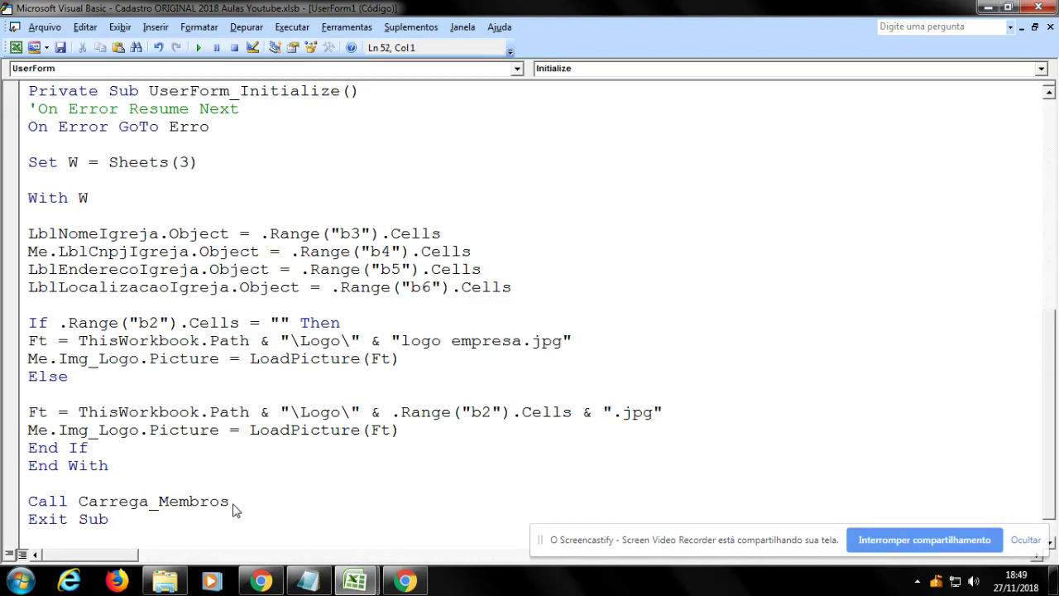
Add an erro: label running MsgBox Err.Description, then close the VBA editor
scroll(233, 508, down, 1)
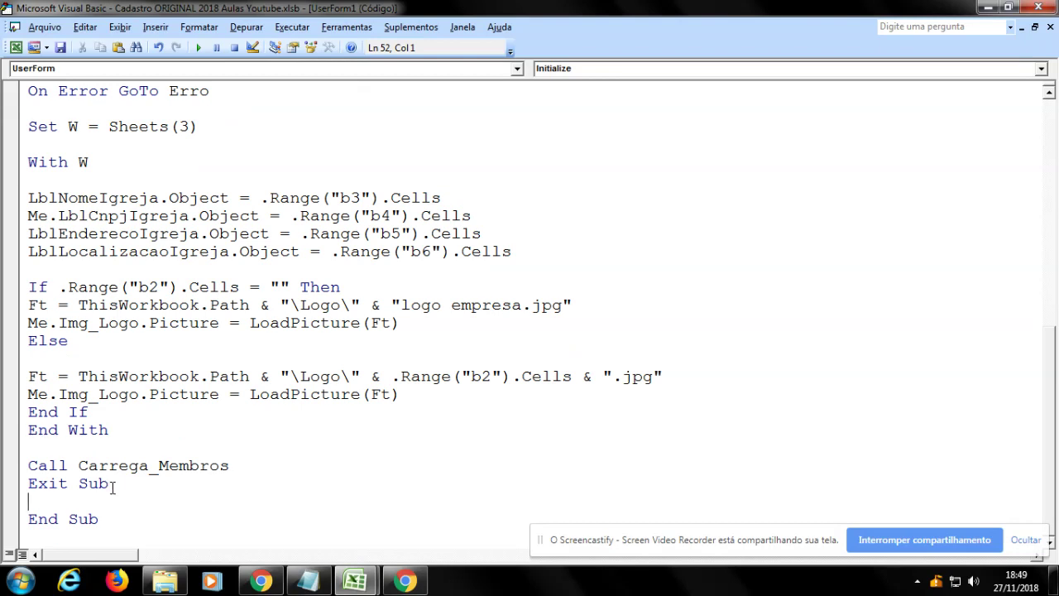
text(erro)
text(:)
key(Return)
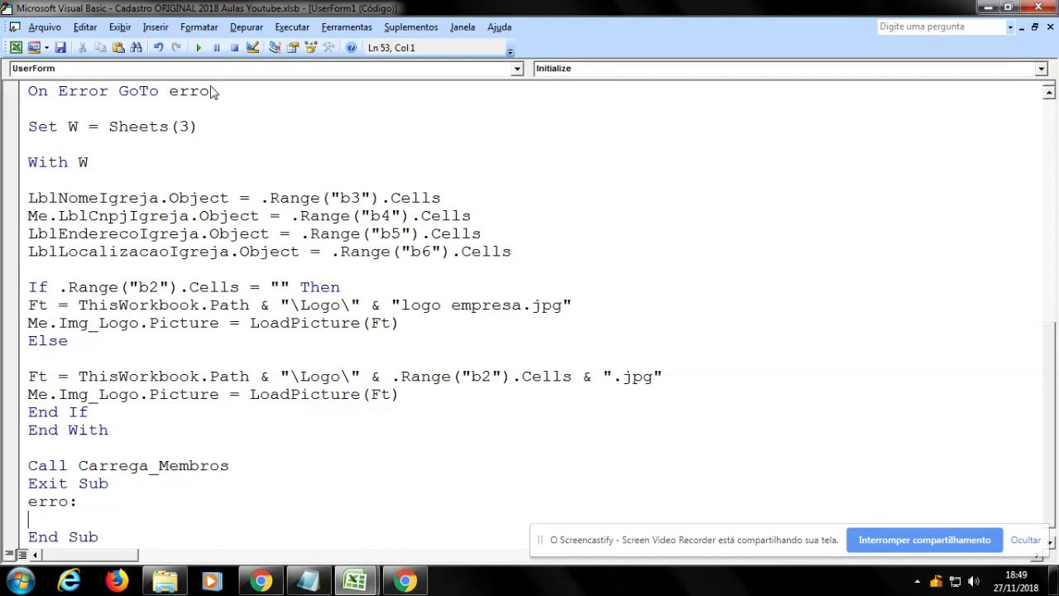
text(m)
text(sgbox err.)
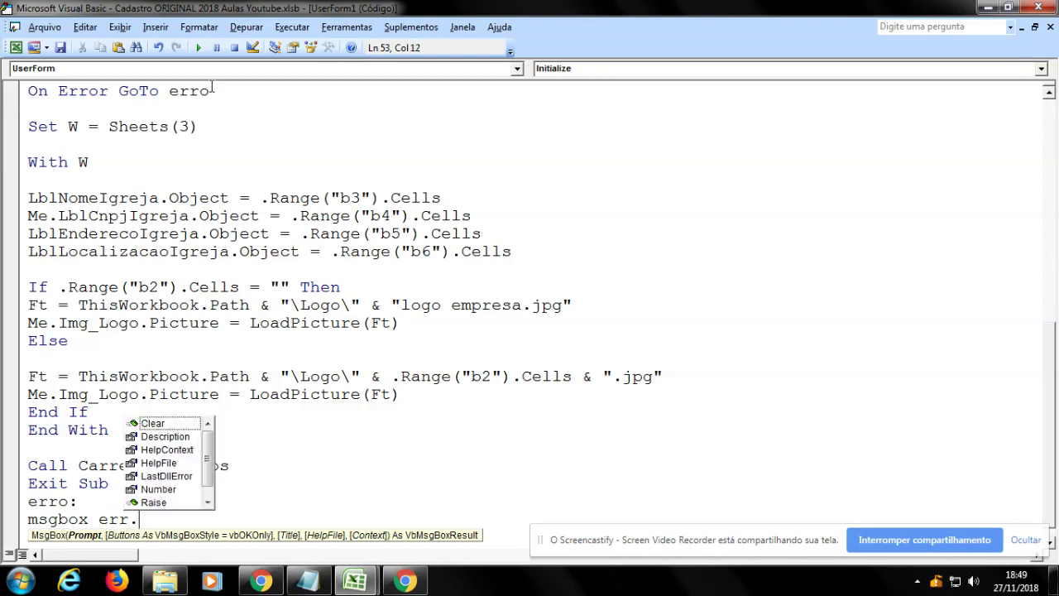
text(de)
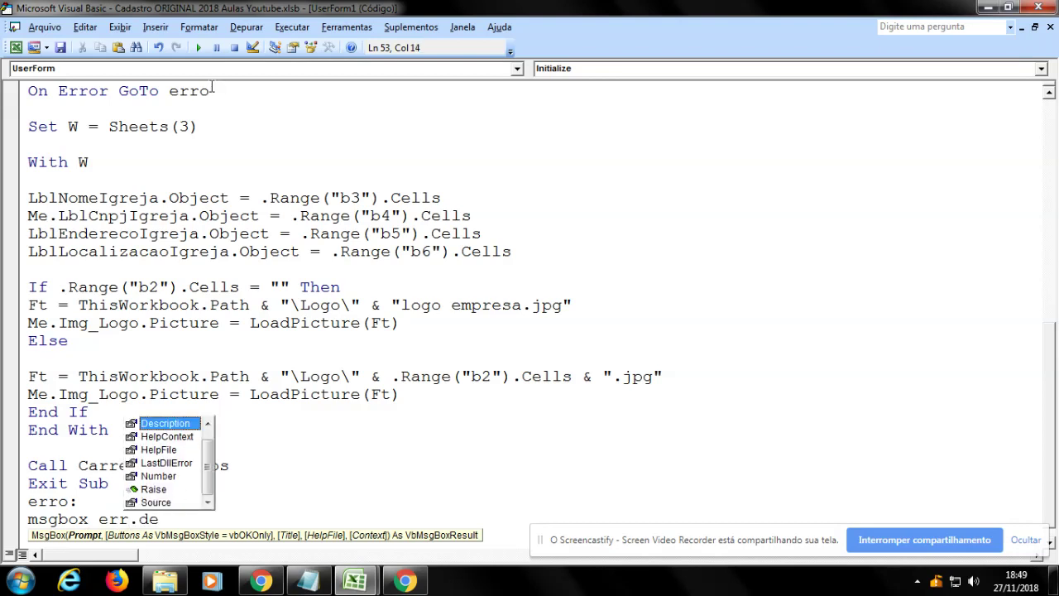
key(Tab)
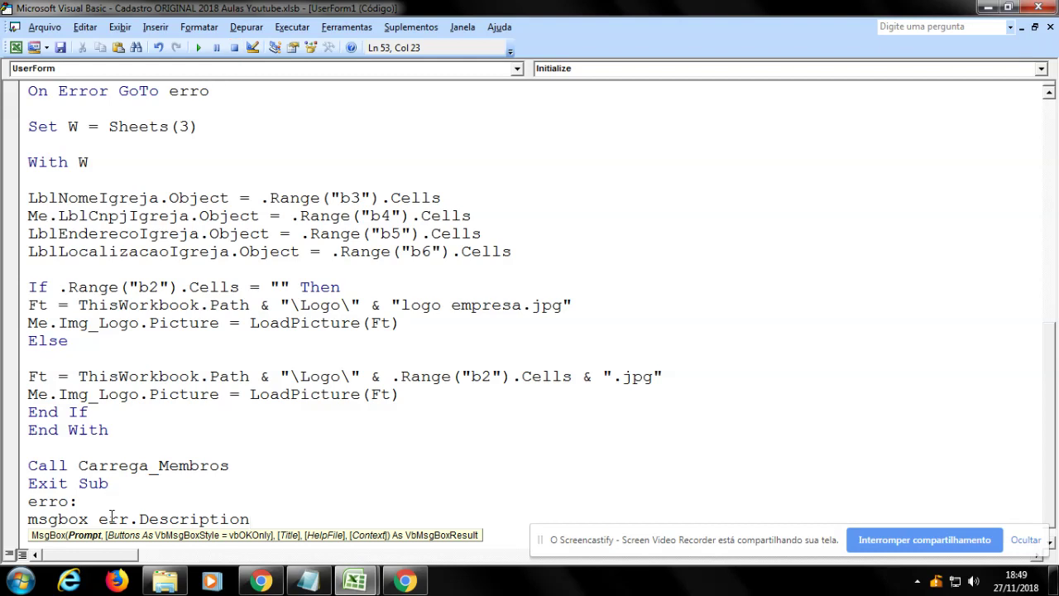
click(125, 501)
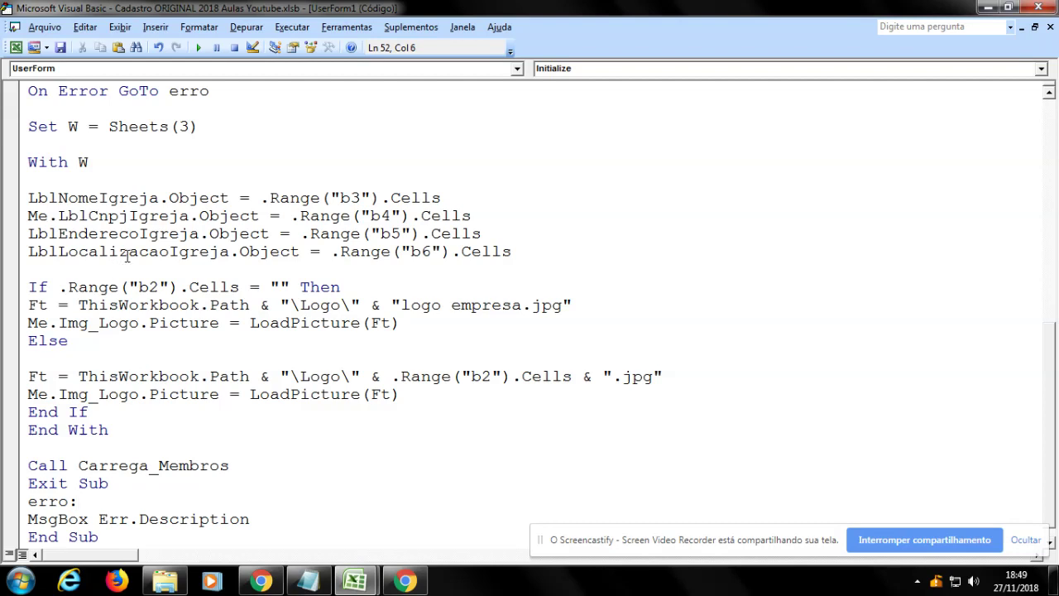
click(1029, 10)
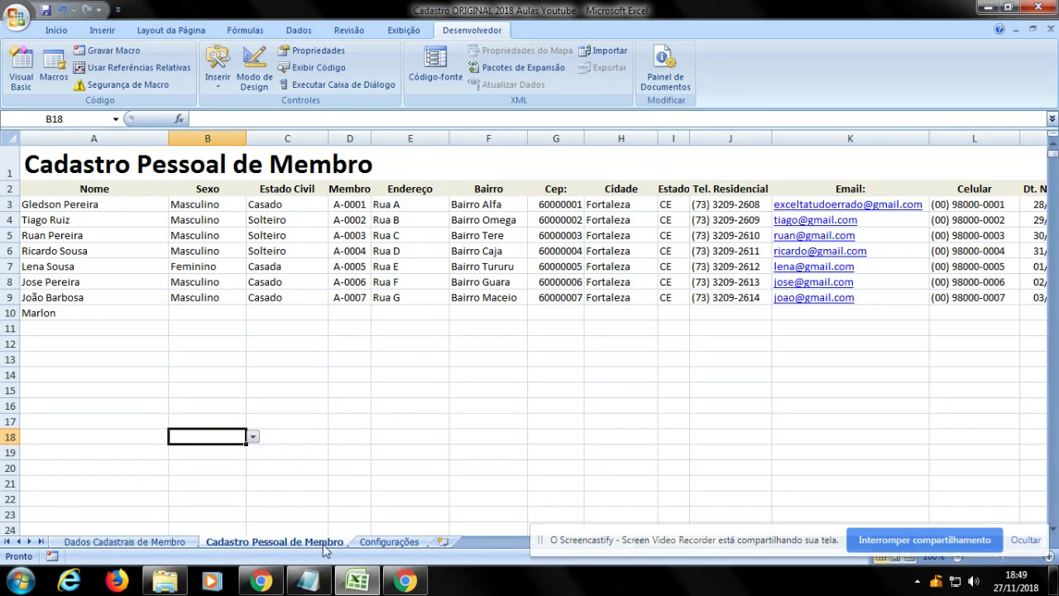
Change Configurações cell B2 to logoIgreja3 and try opening the registration form
click(374, 542)
click(206, 187)
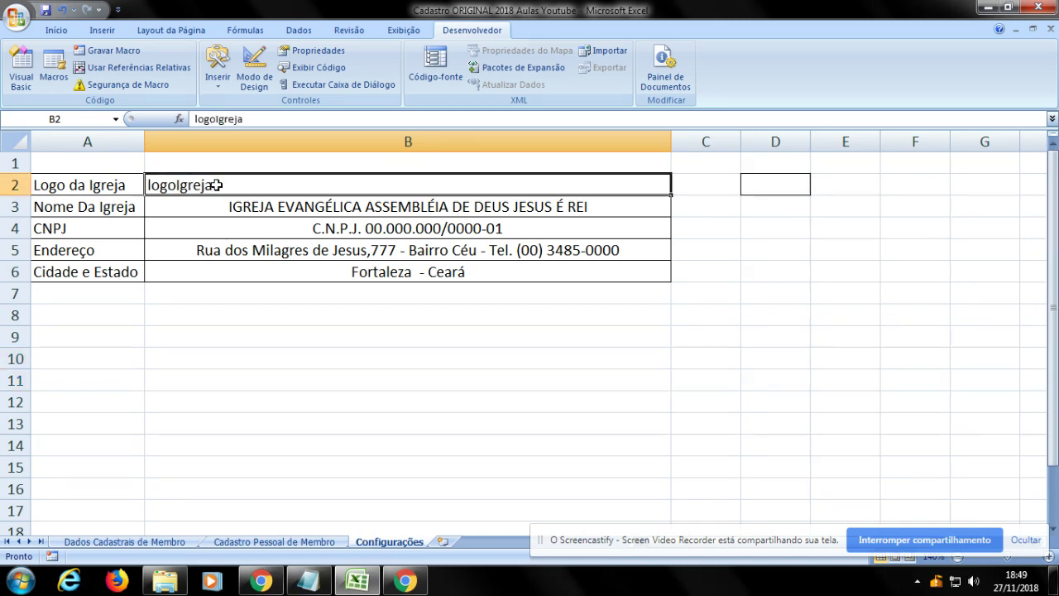
click(253, 120)
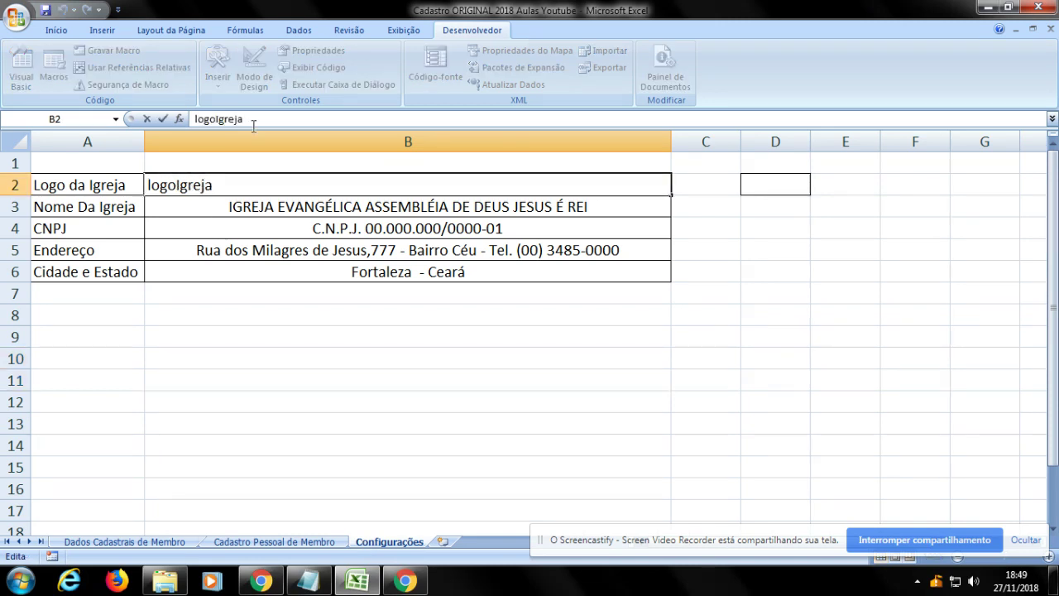
text(3)
click(236, 386)
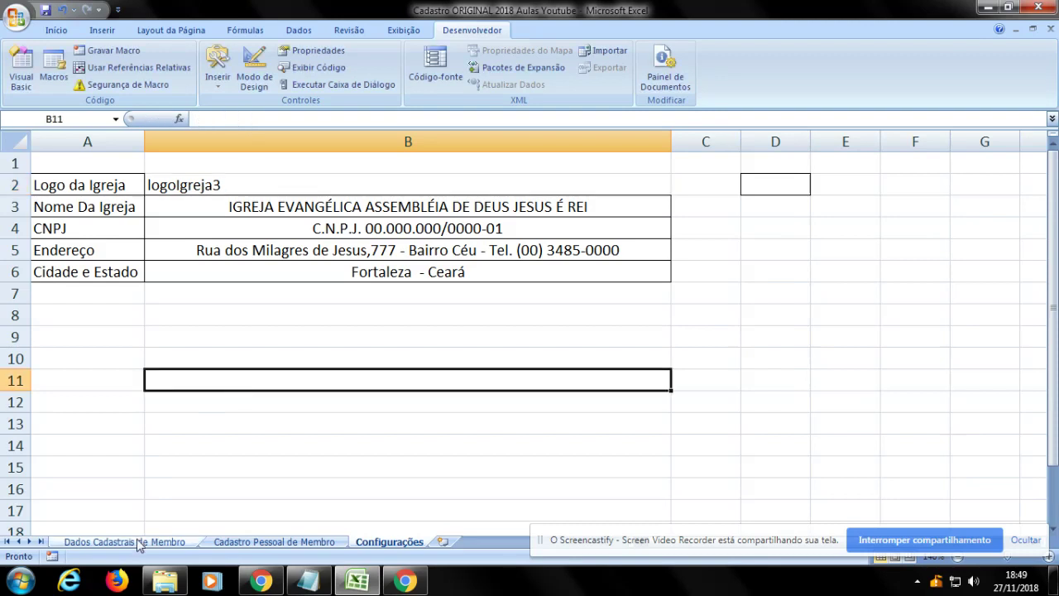
click(130, 543)
click(610, 208)
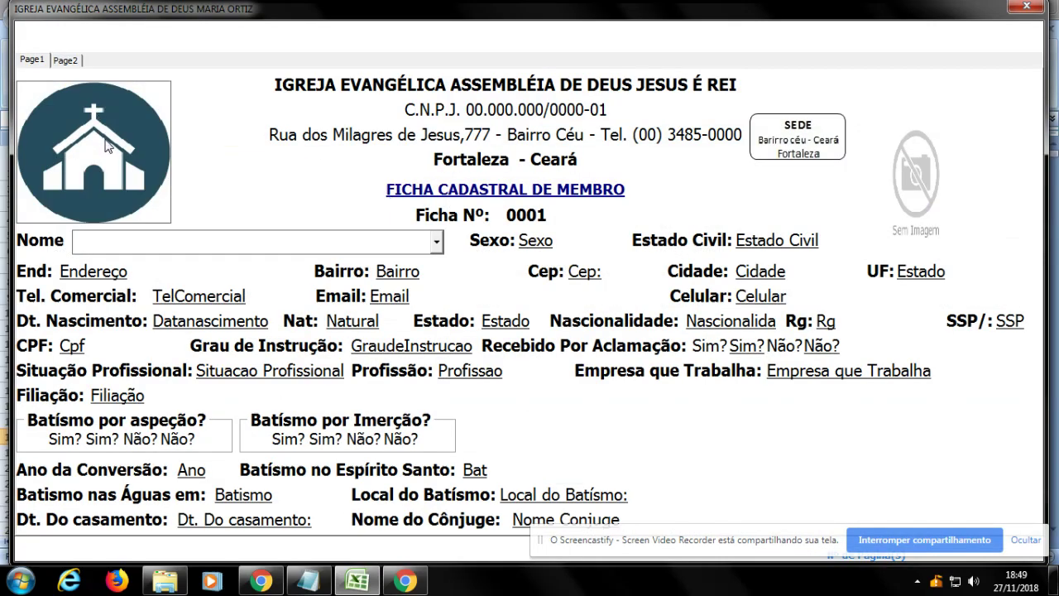
click(1026, 7)
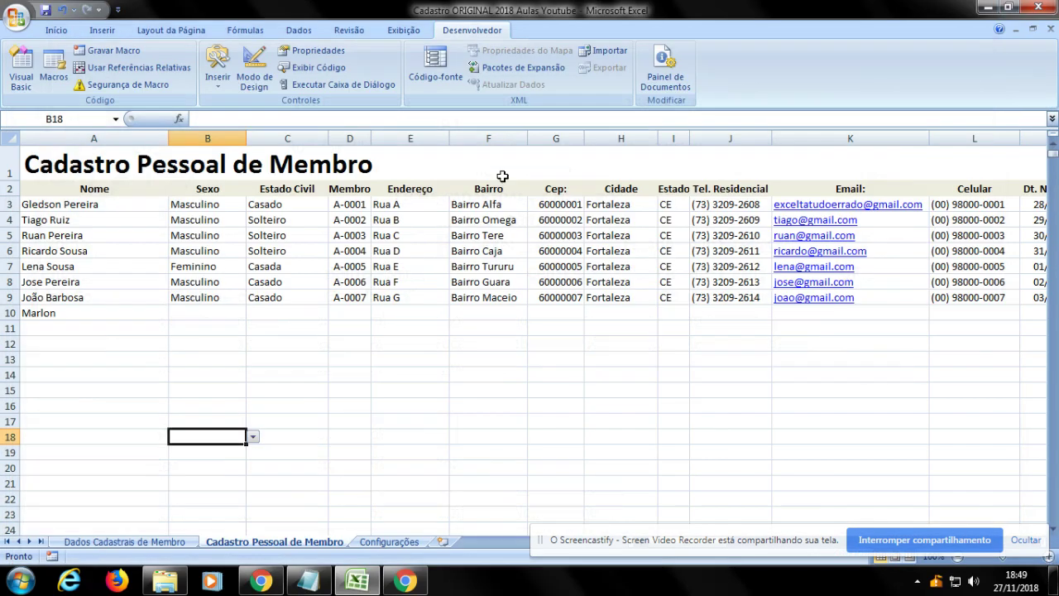
Remove the 3 so B2 reads logoIgreja, then return to Dados Cadastrais de Membro
click(374, 543)
click(212, 184)
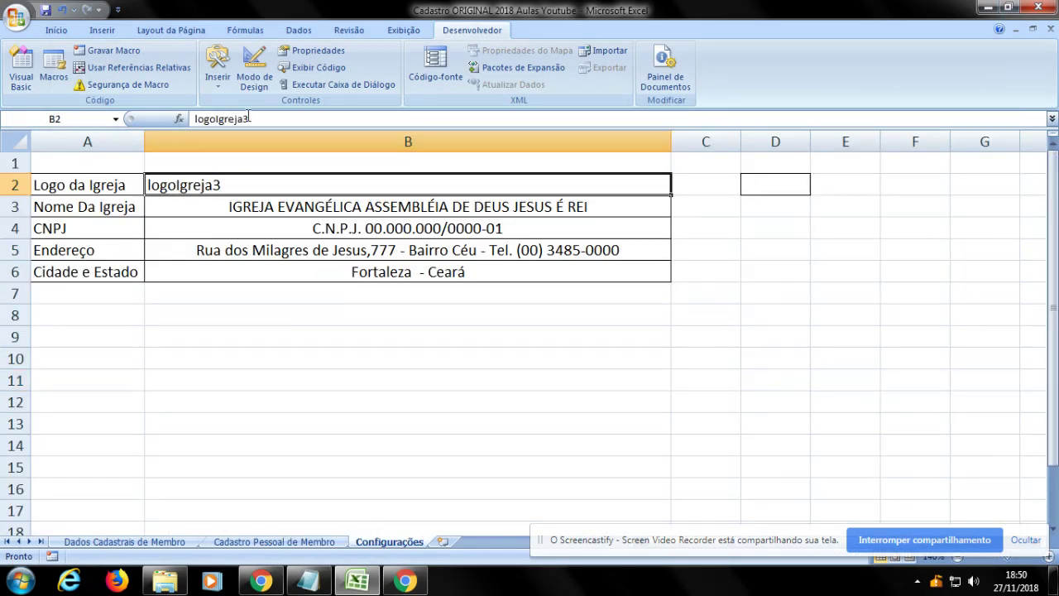
drag(241, 119, 253, 118)
key(Delete)
click(232, 402)
click(184, 543)
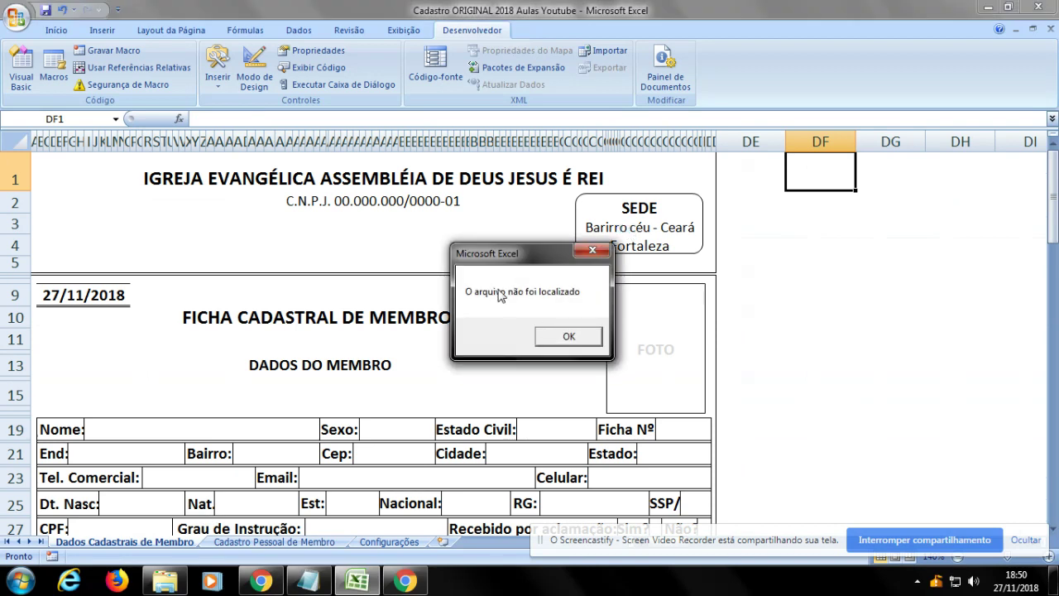
Dismiss 'O arquivo não foi localizado', close the logo-less form, and return to UserForm1's code
click(567, 337)
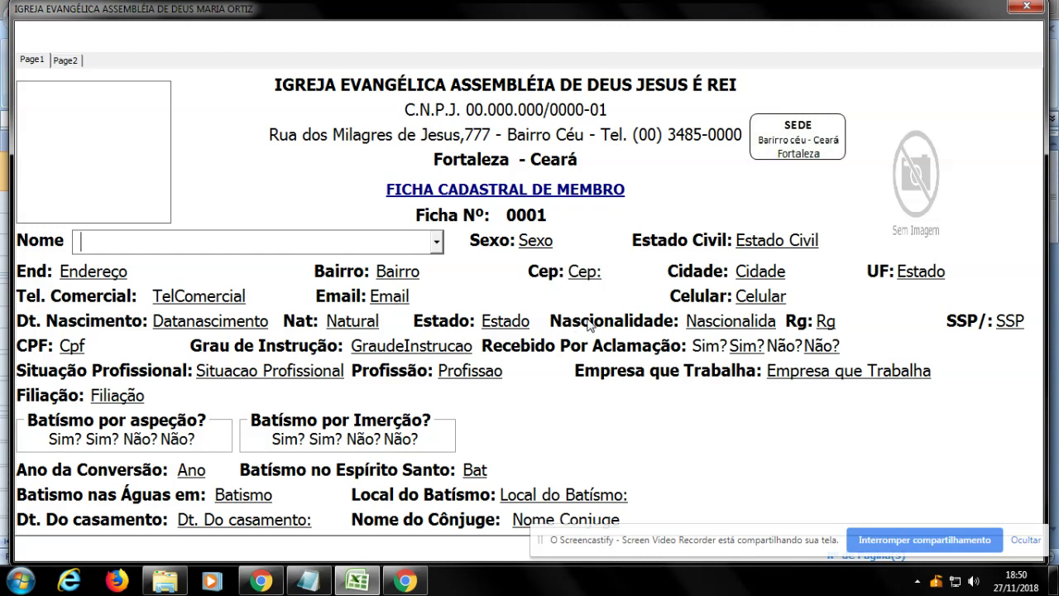
click(1026, 8)
click(20, 66)
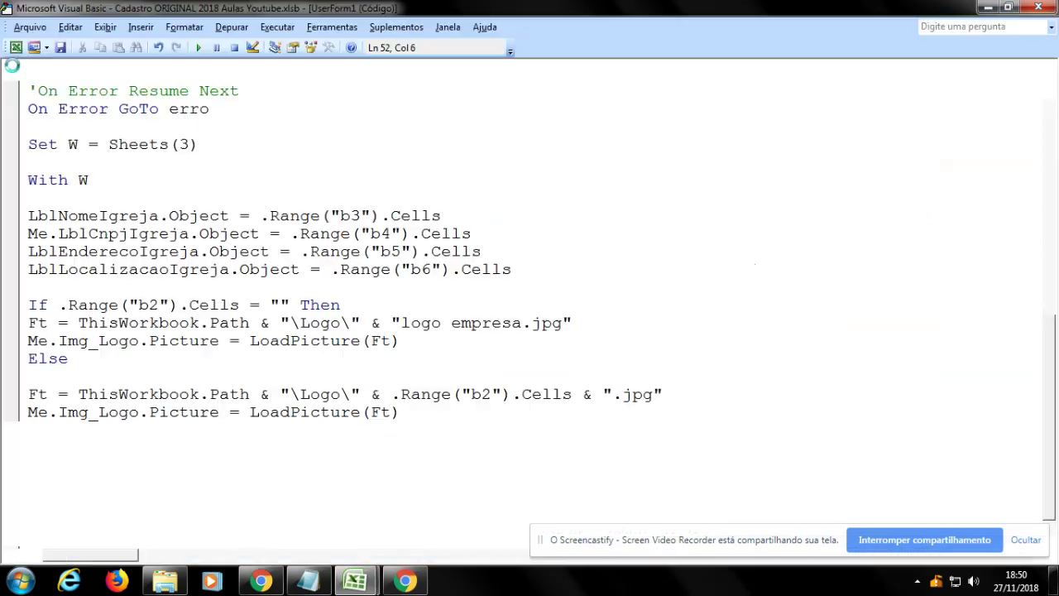
Append & " caminho da imagem não encontrado" to the MsgBox Err.Description line
scroll(376, 439, down, 1)
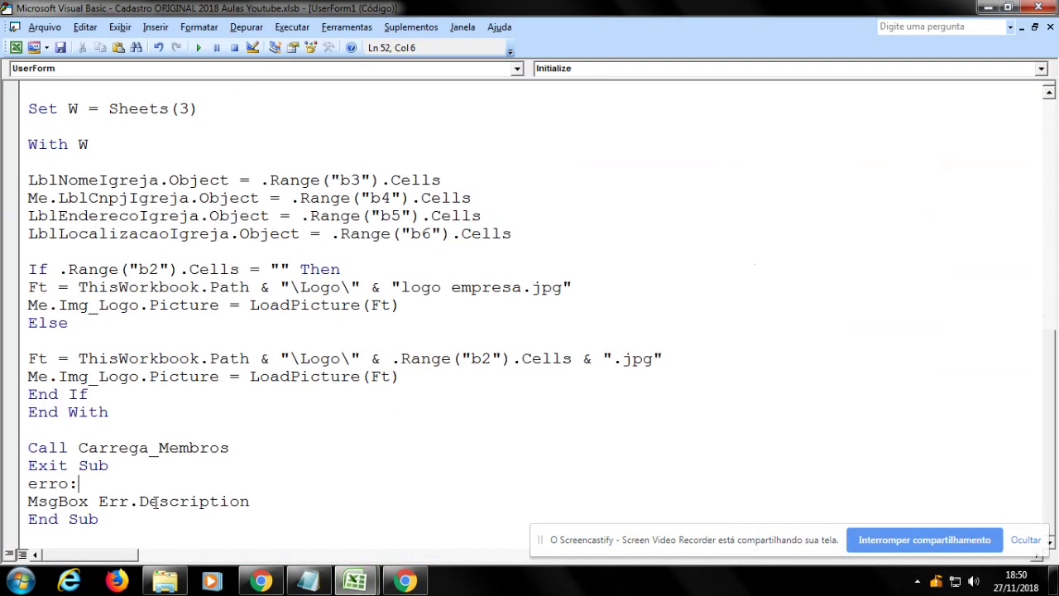
click(257, 501)
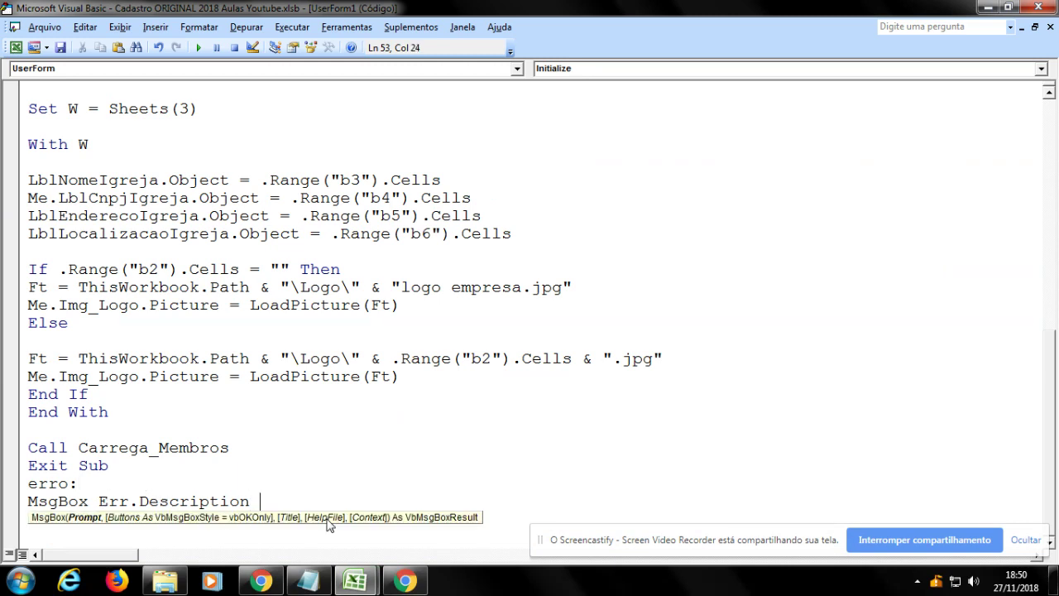
text(& )
text(")
text(caim)
key(BackSpace)
key(BackSpace)
text(minho)
text( da imagem n)
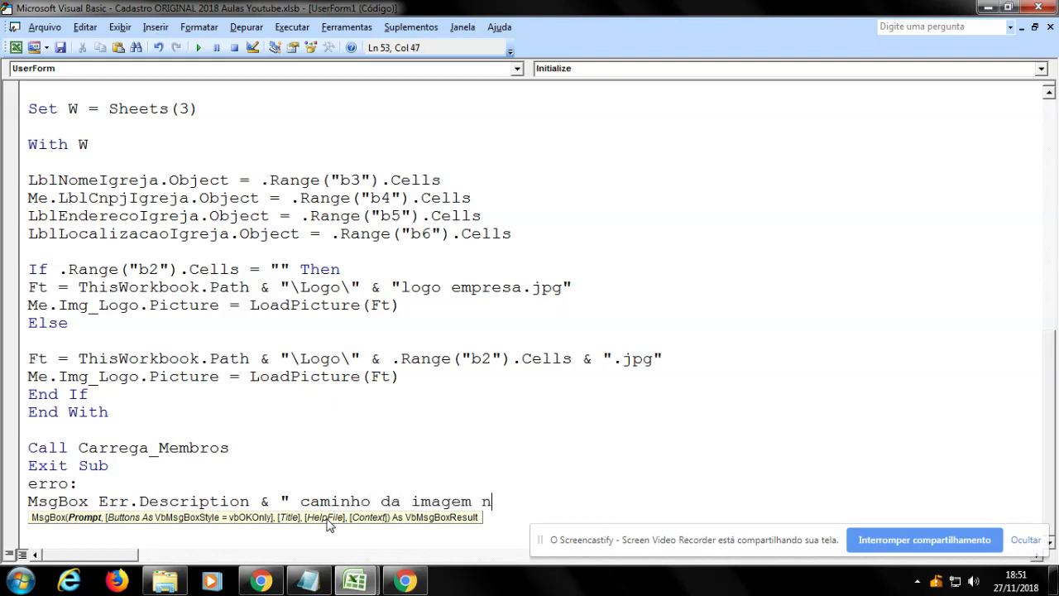
text(ão encont)
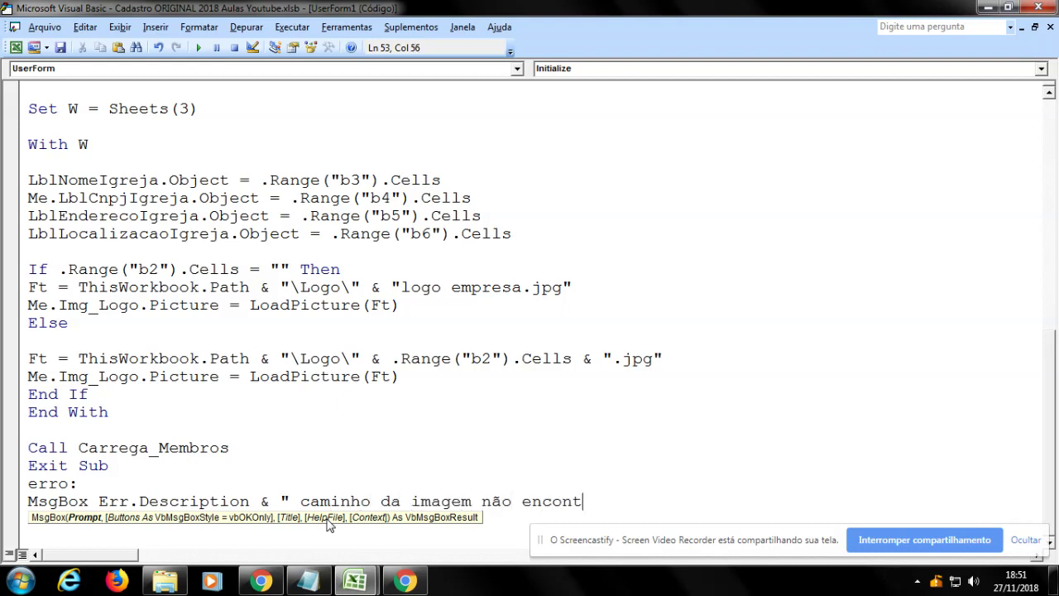
text(rado")
click(387, 463)
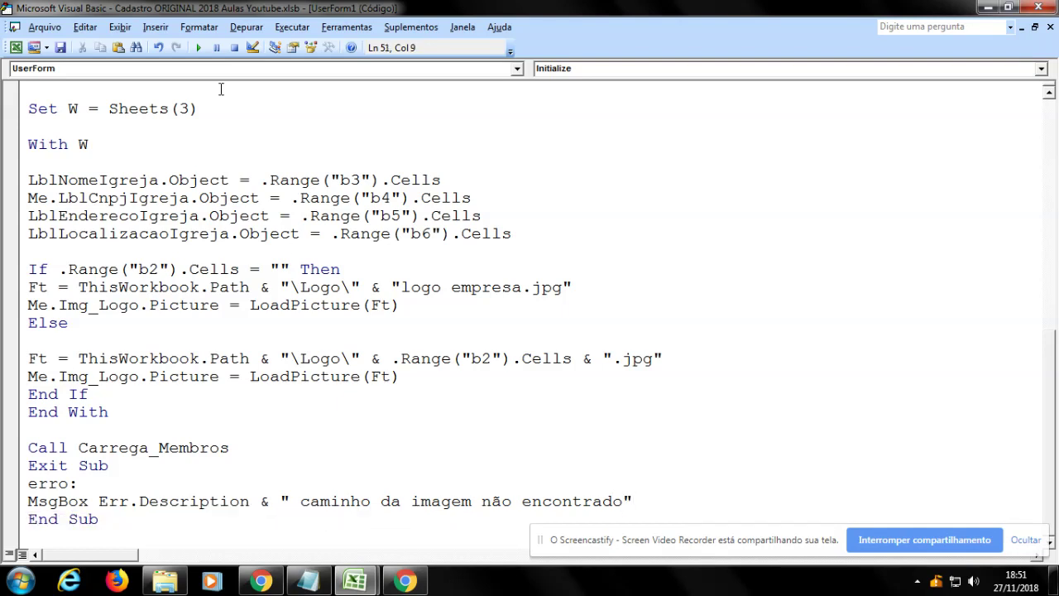
Run the form to check the combined error message, then close it
click(199, 49)
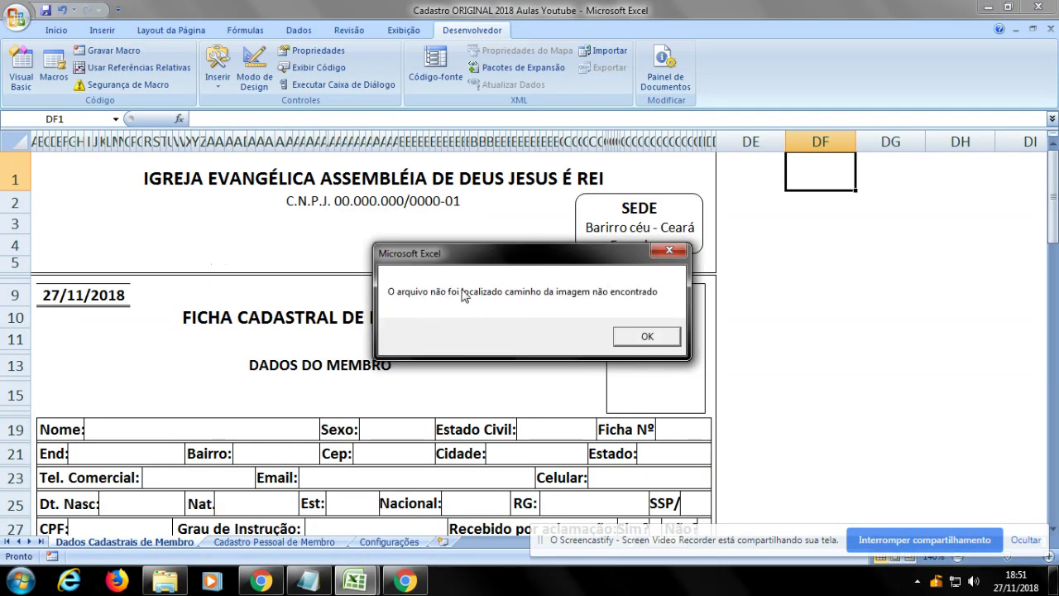
click(654, 337)
click(1034, 9)
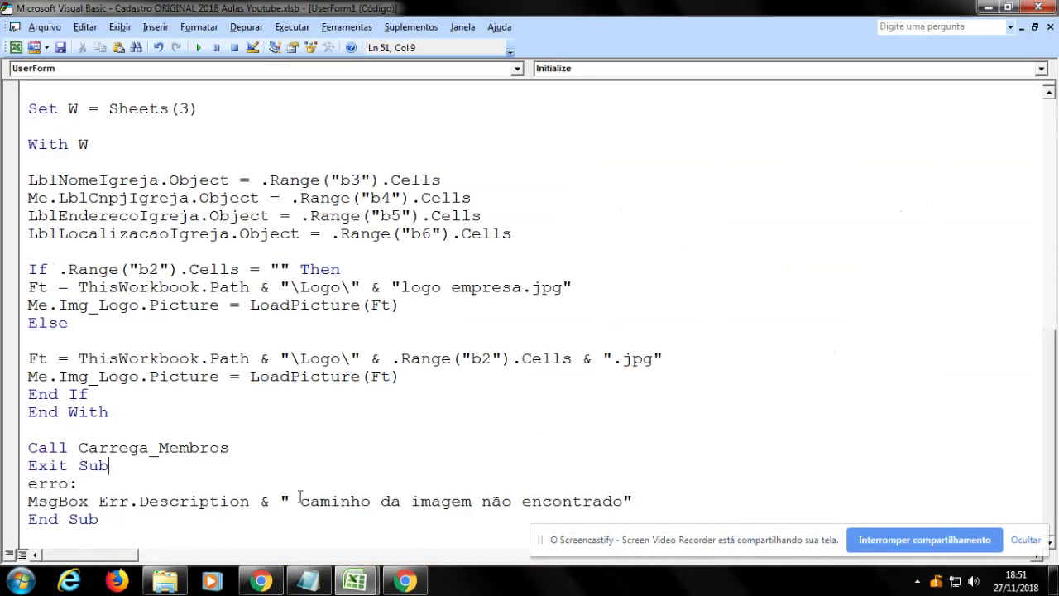
Add a comma before caminho and a vbCrLf second line "Contate o administrador do sistema", then run
click(301, 500)
text(,)
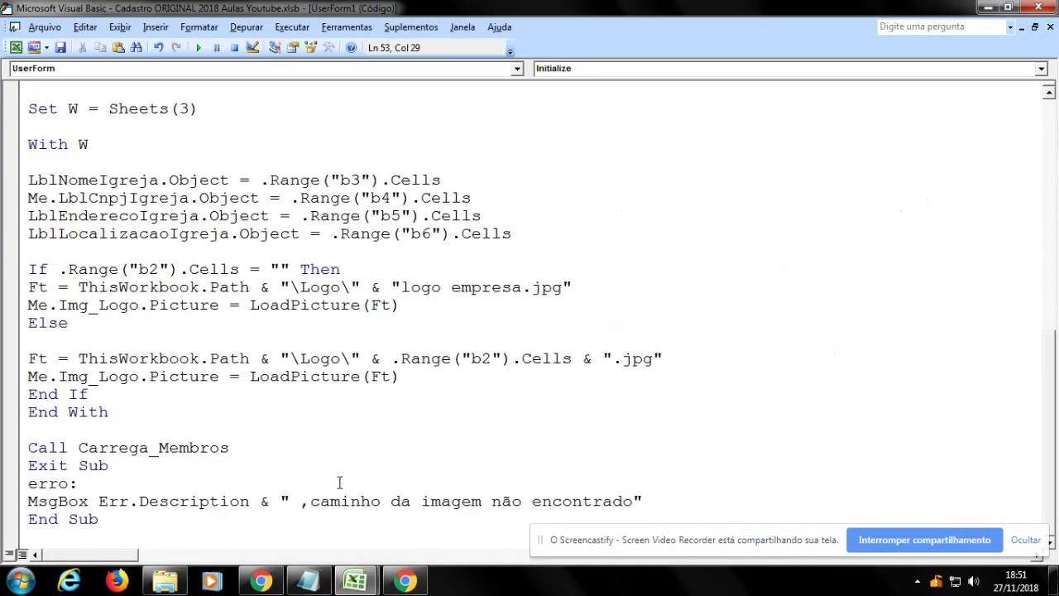
click(651, 500)
text(& vbc)
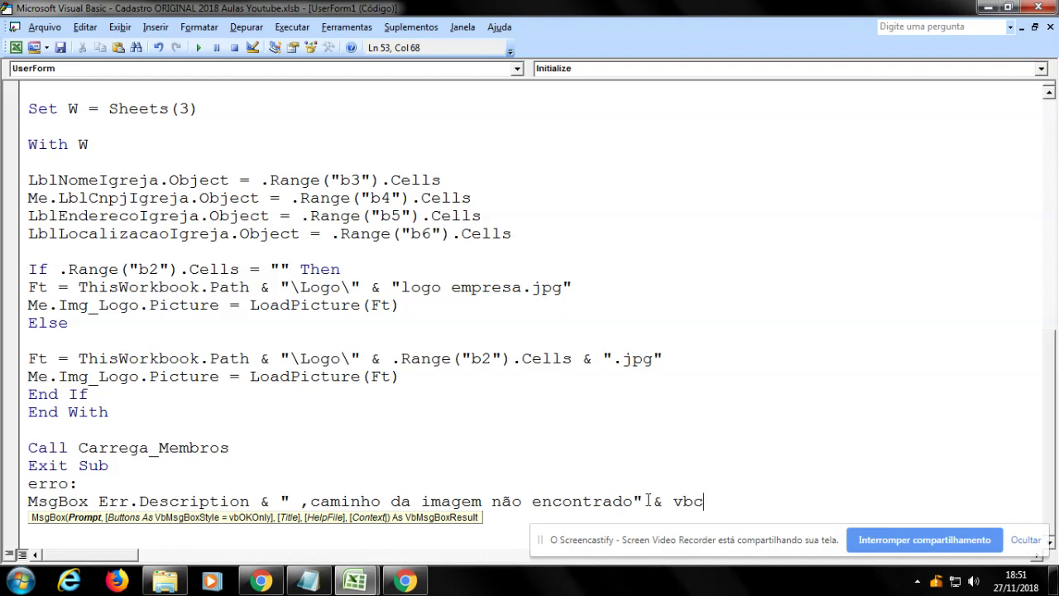
text(rlf)
text( &)
text( _)
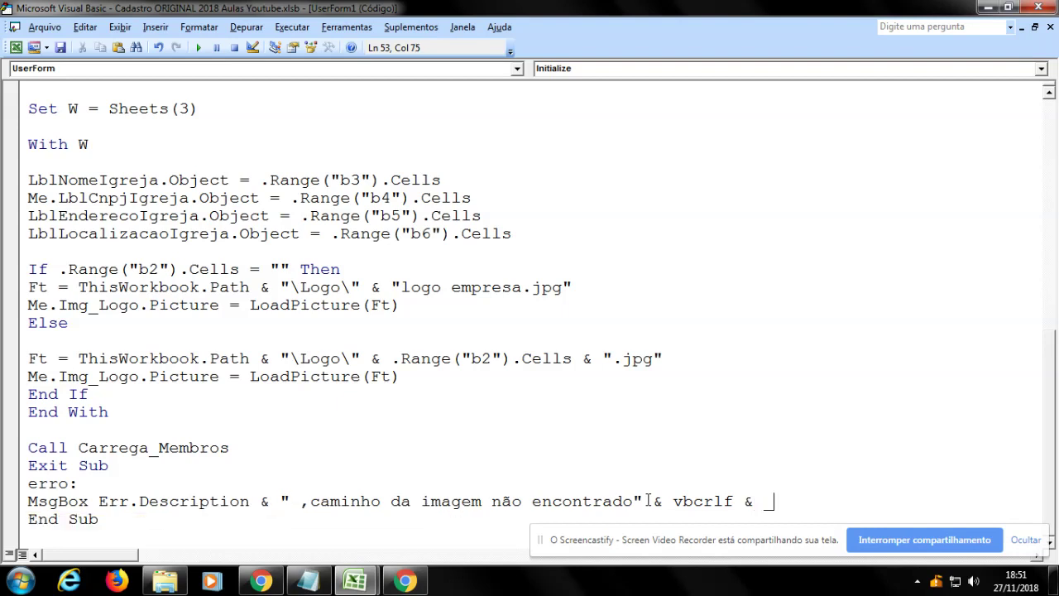
key(Return)
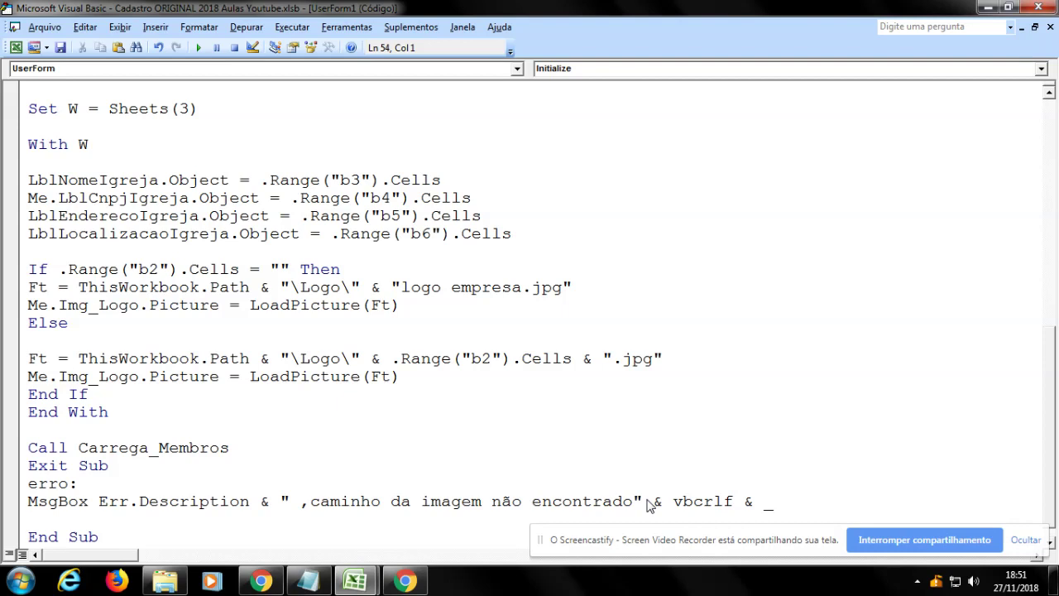
text(")
text(Contate o a)
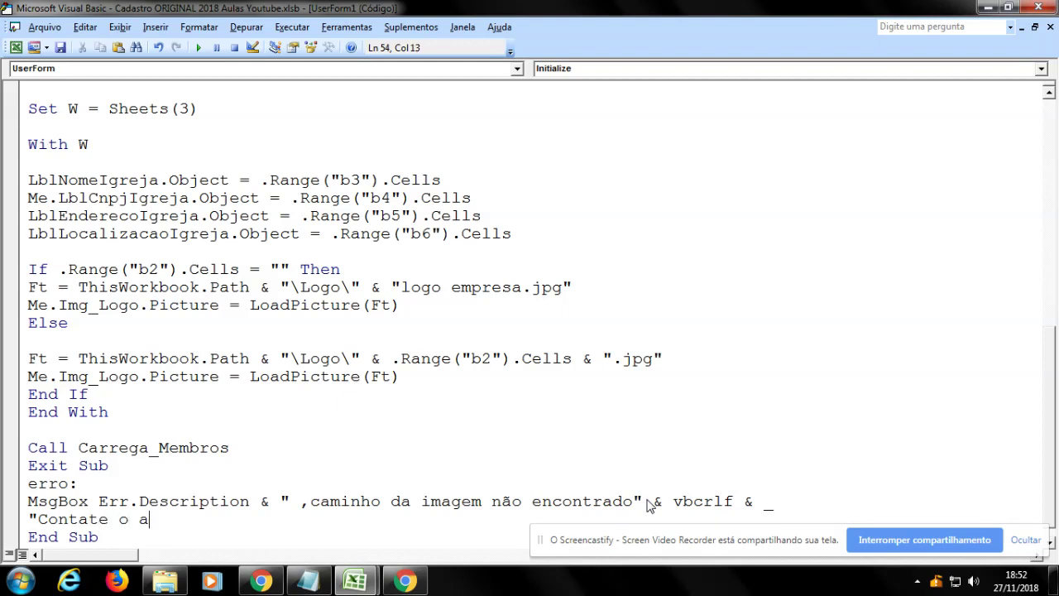
text(dministrador do sistema")
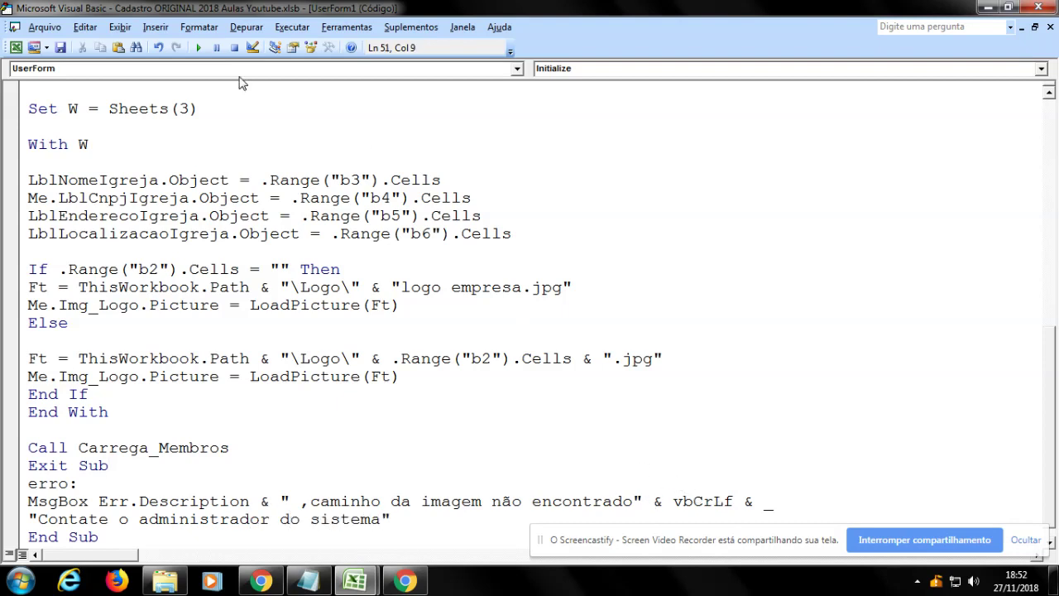
click(199, 47)
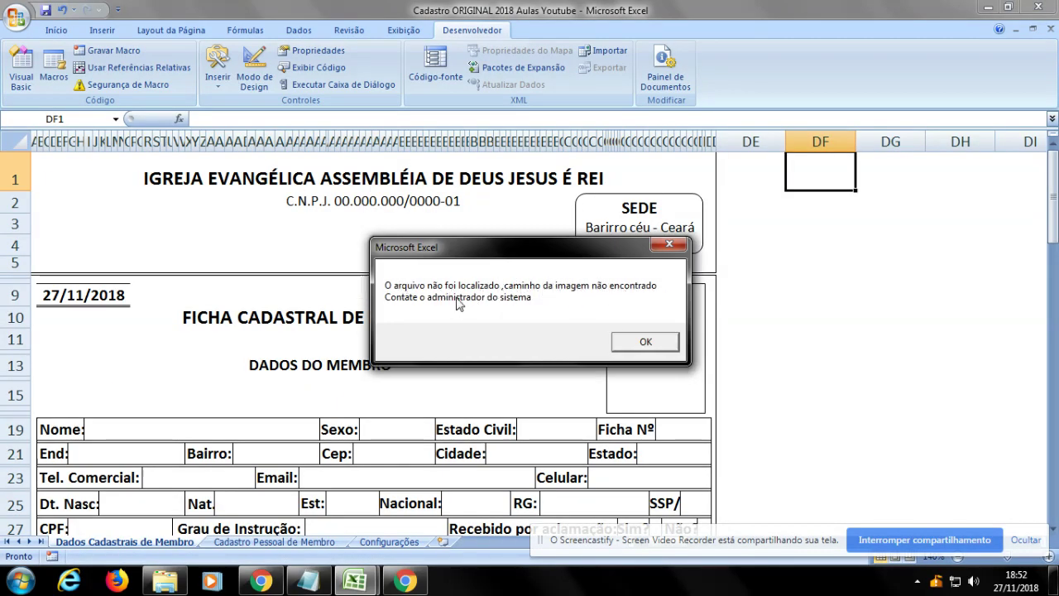
After checking the two-line message, add a third line with a contact e-mail address and rerun
click(639, 351)
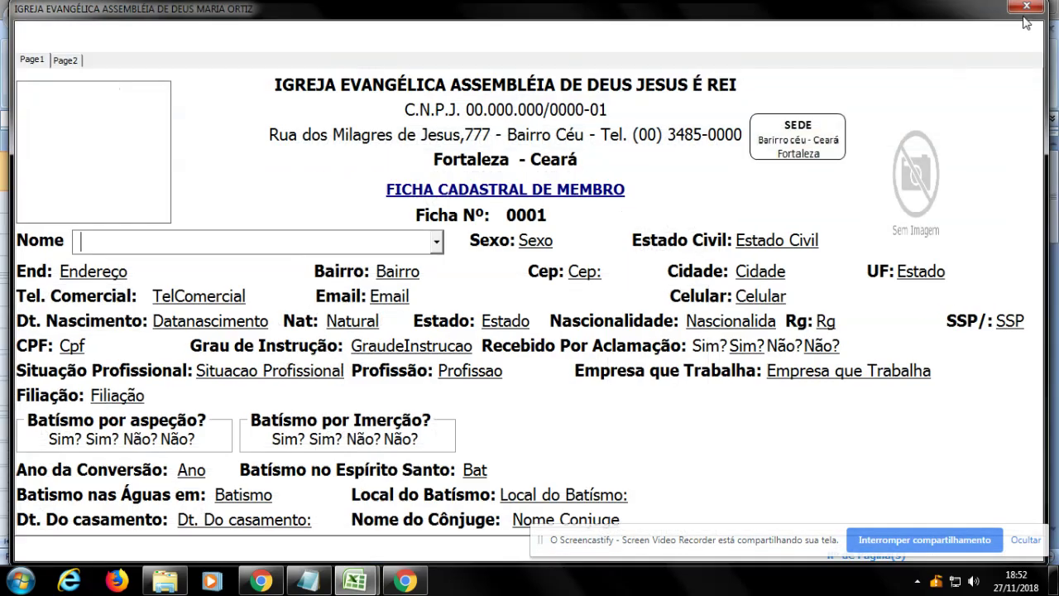
click(1030, 6)
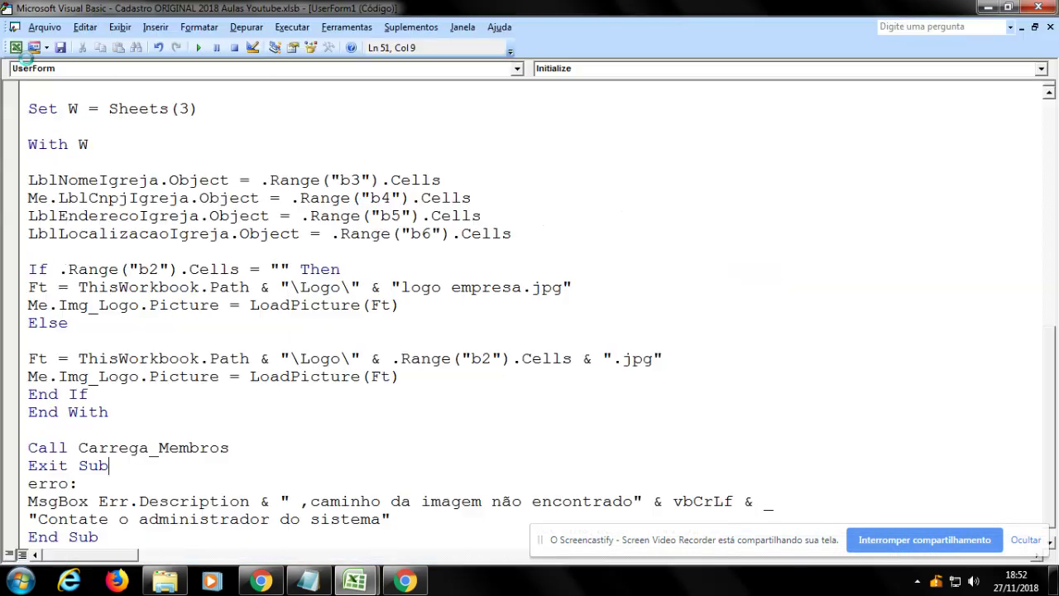
drag(654, 501, 782, 502)
key(ctrl+c)
click(421, 503)
click(414, 520)
key(ctrl+v)
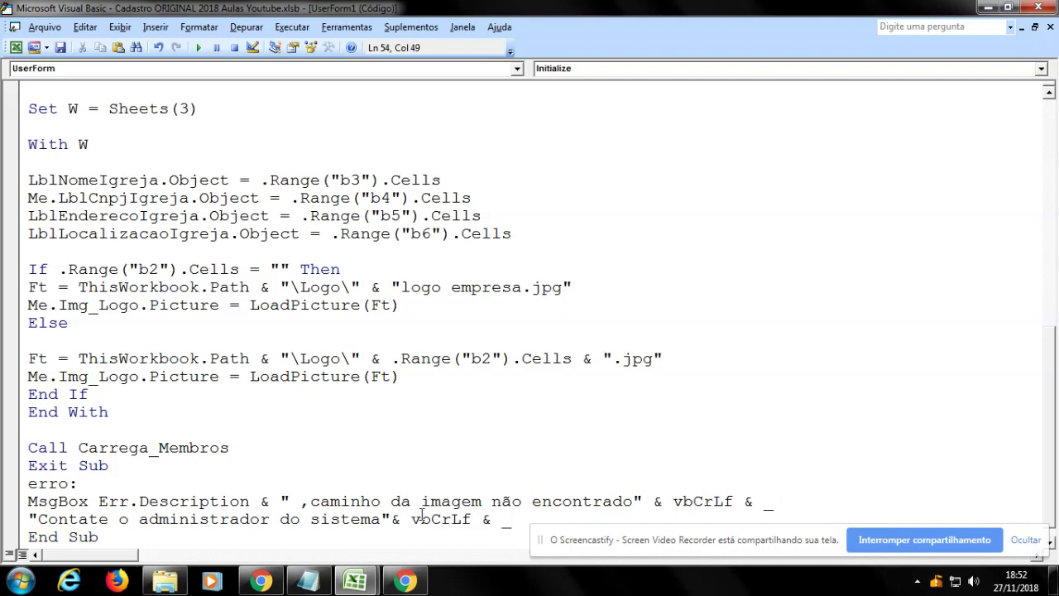
key(Return)
text(")
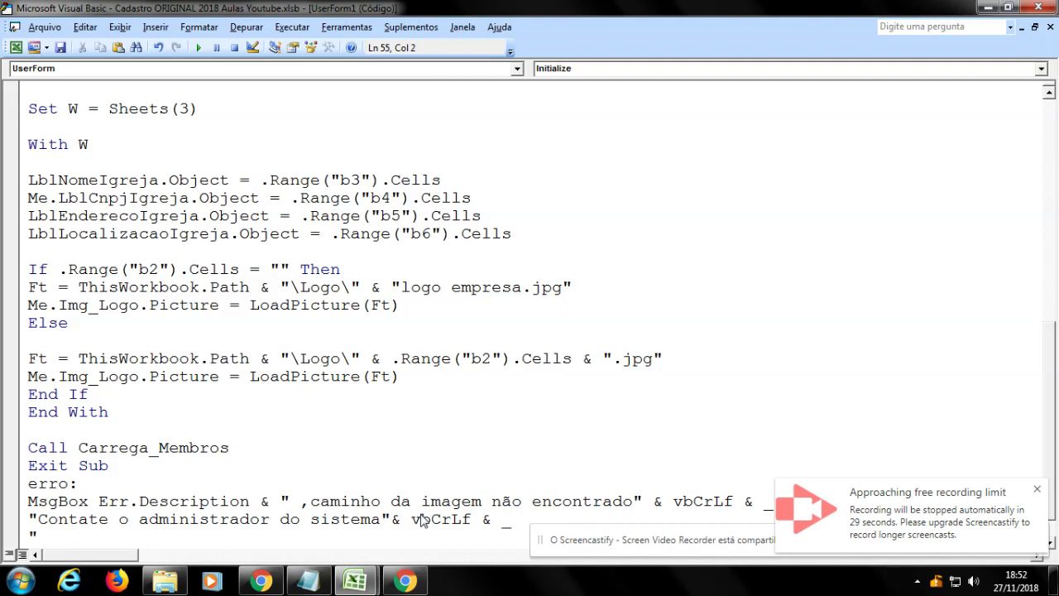
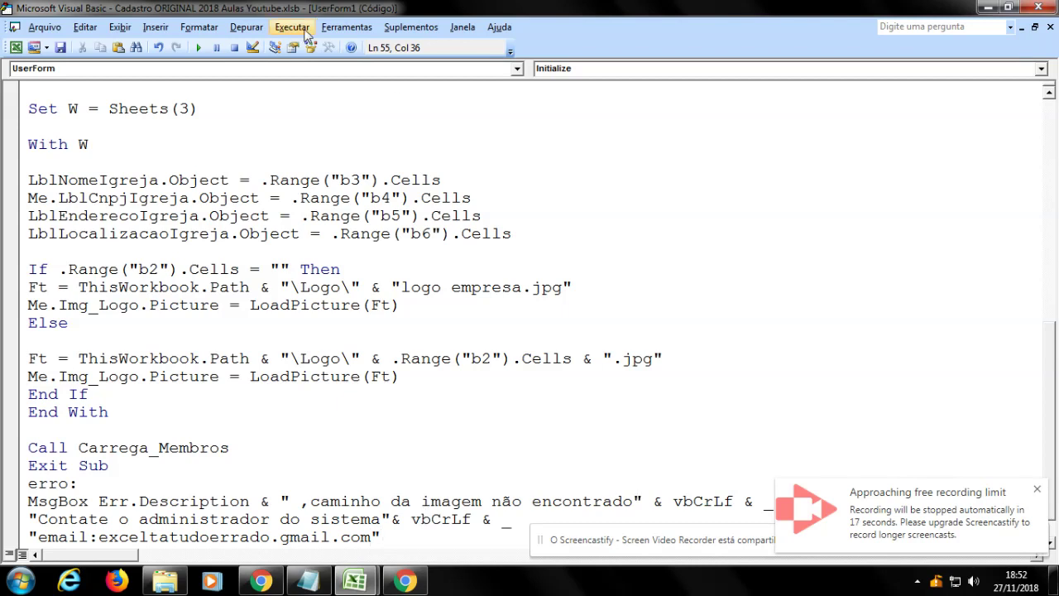
click(199, 47)
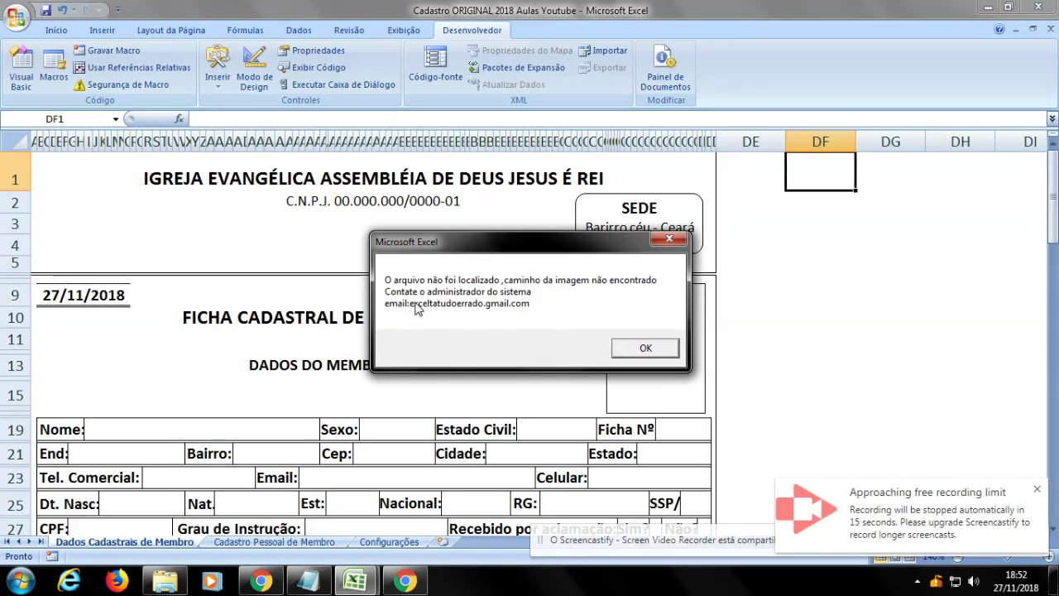
Dismiss the three-line missing-logo message so the form opens with the 'Sem Imagem' placeholder
click(645, 349)
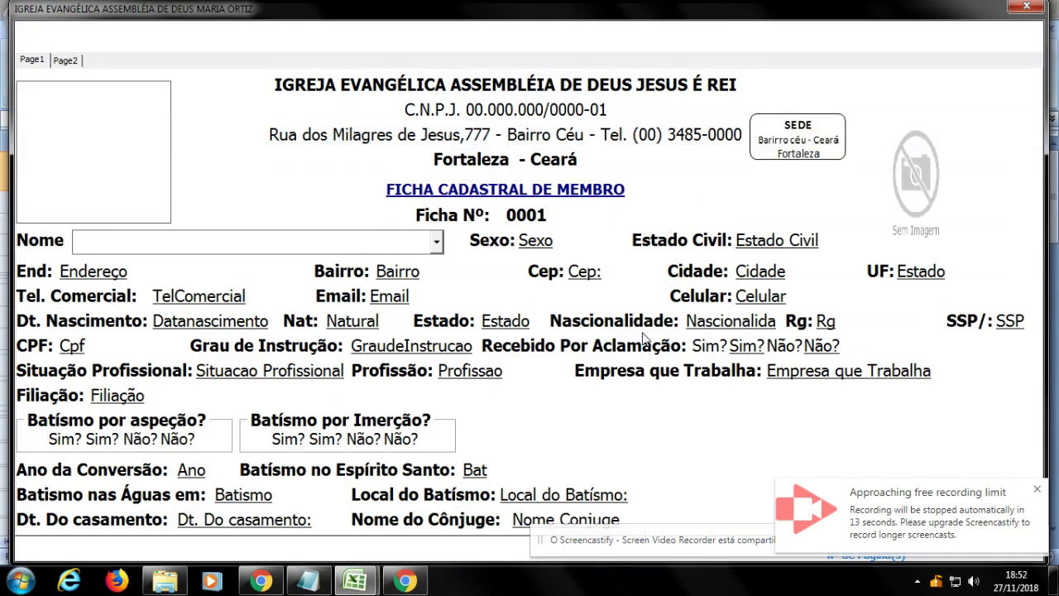